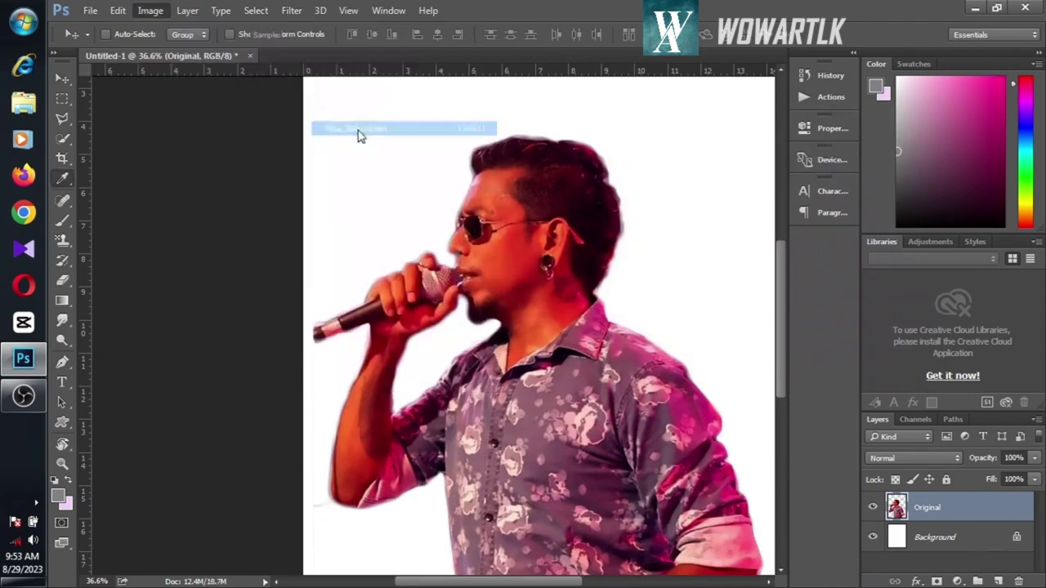
- Apply a Hue/Saturation adjustment to the Original layer with Saturation set to -3
left_click_drag(805, 260, 802, 263)
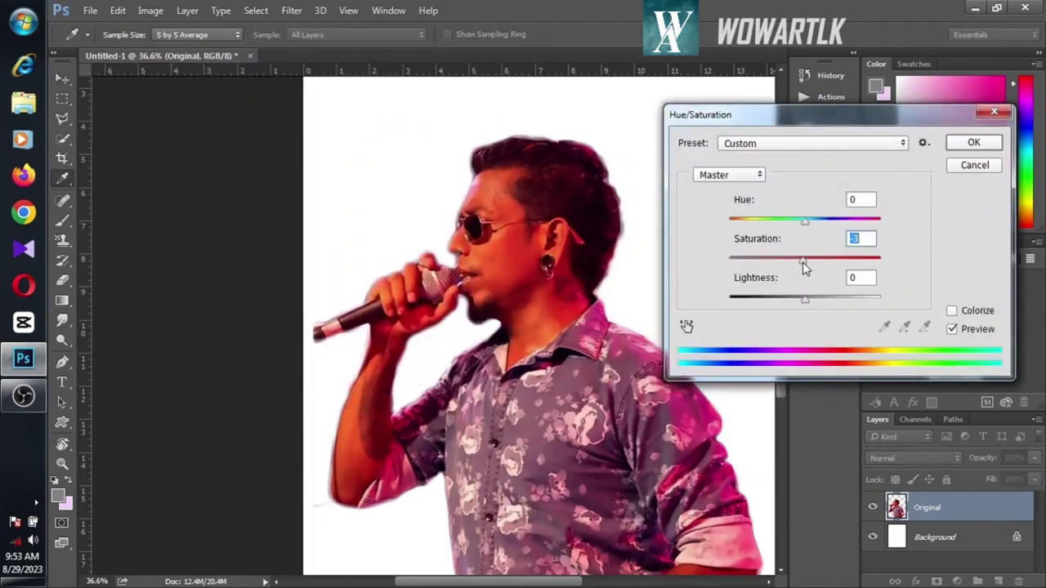
left_click(802, 221)
left_click(974, 143)
- Apply a Color Balance adjustment to the Original layer's midtones with Cyan–Red at +5
left_click(152, 10)
left_click(362, 143)
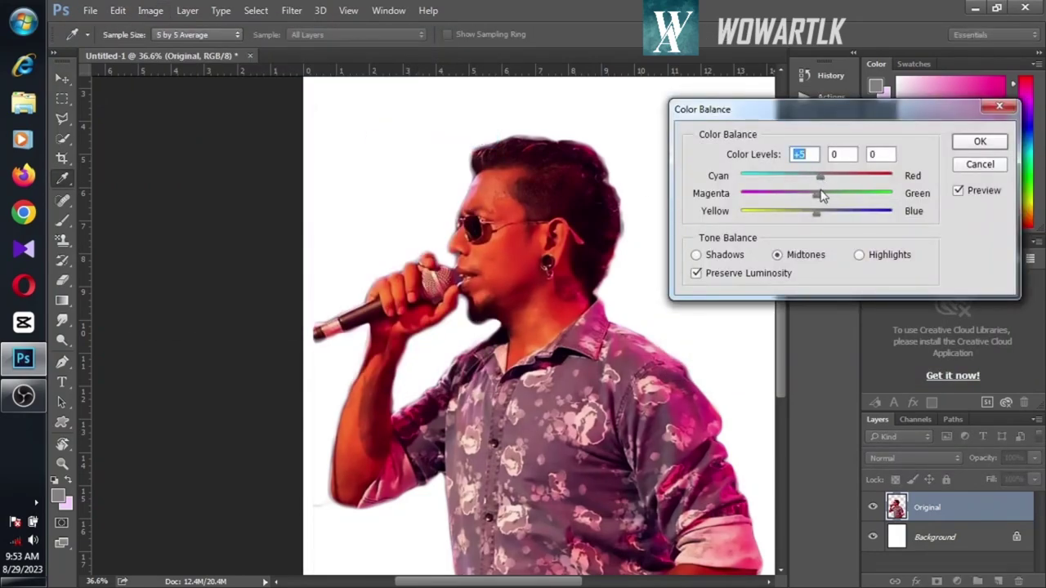
left_click(978, 141)
- Duplicate the Original layer twice, naming the lower copy "effect" and the upper copy "Highpass"
key("v")
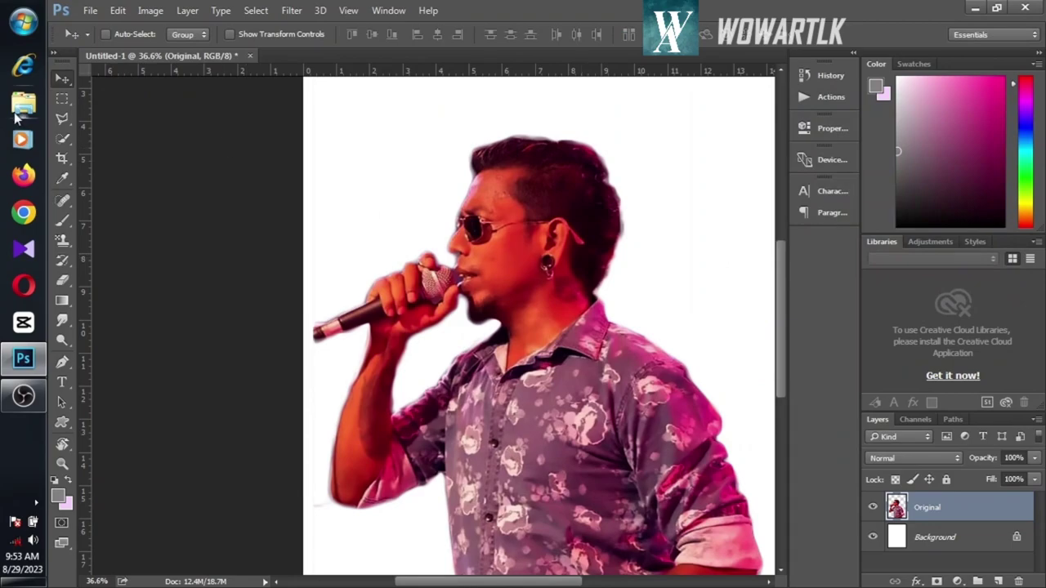
key("ctrl+j")
key("ctrl+j")
double_click(927, 536)
type("effect")
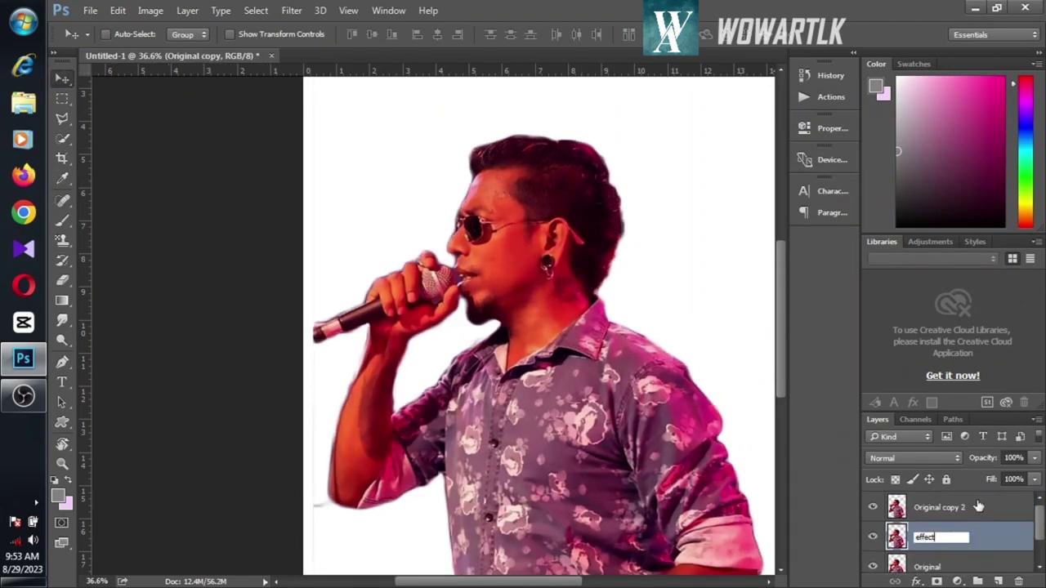
double_click(939, 507)
type("Highpass")
key("Return")
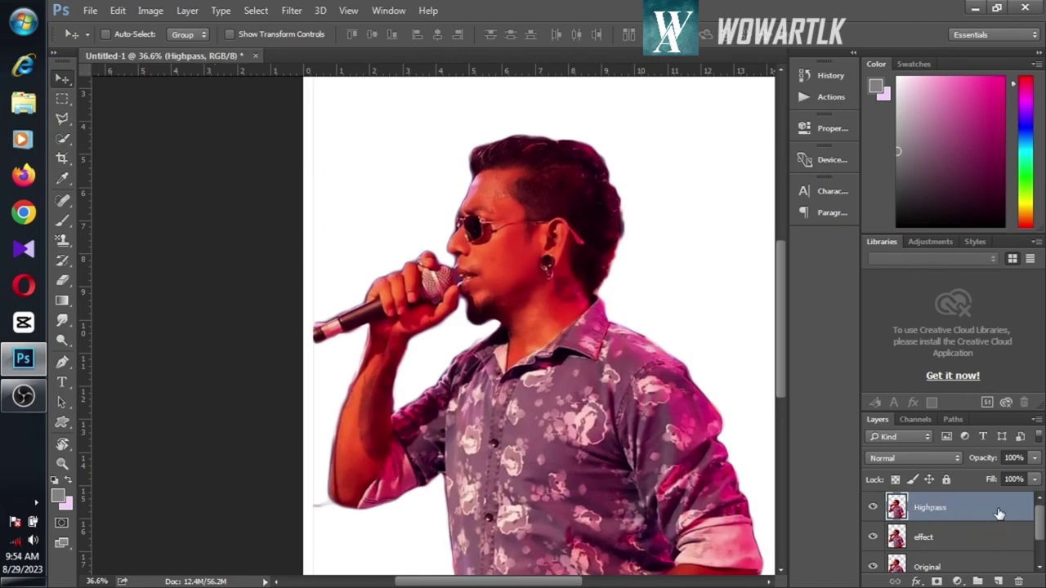
- Hide the Highpass layer and apply Unsharp Mask to the effect layer with amount 147%, radius 6.0 pixels and threshold 0
left_click(964, 537)
left_click(873, 507)
left_click(291, 9)
mouse_move(315, 270)
left_click(535, 346)
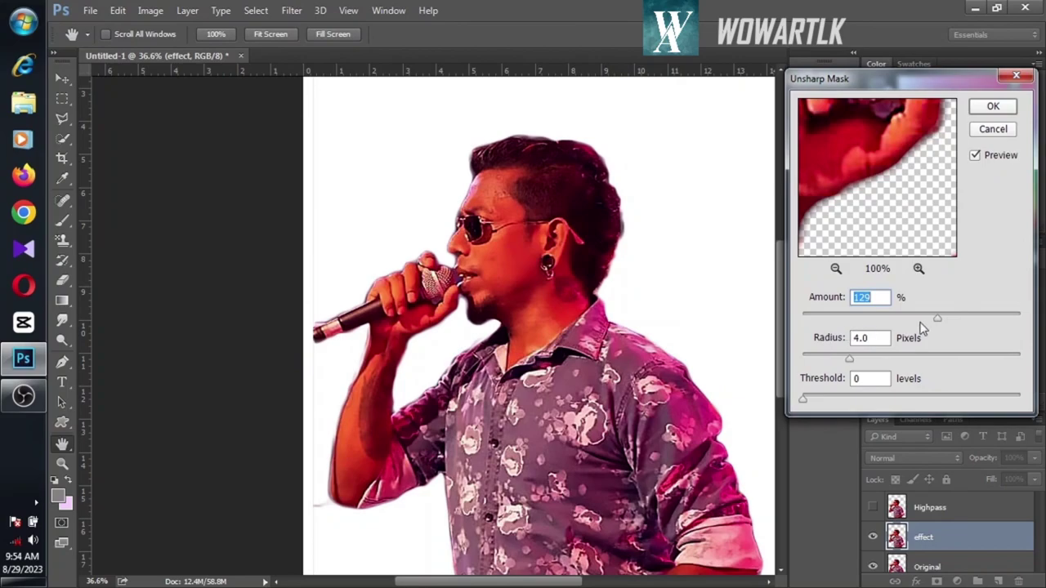
left_click_drag(947, 325, 956, 324)
mouse_move(840, 359)
left_mouse_down()
mouse_move(872, 363)
mouse_move(856, 363)
left_mouse_up()
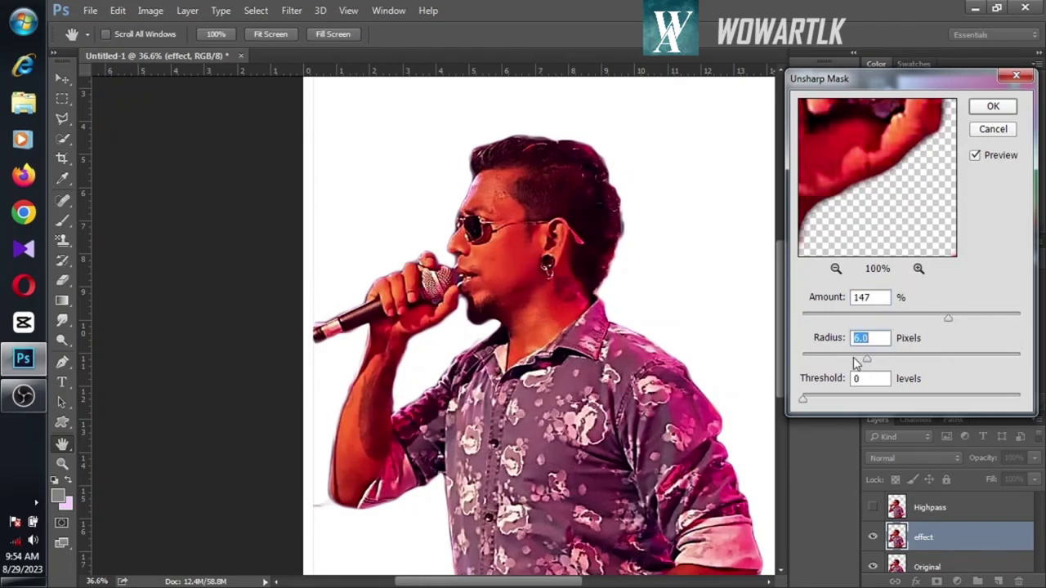
left_click(992, 107)
- Apply Surface Blur to the effect layer with an increased radius and a threshold of 8 levels
left_click(292, 10)
mouse_move(334, 173)
left_click(531, 325)
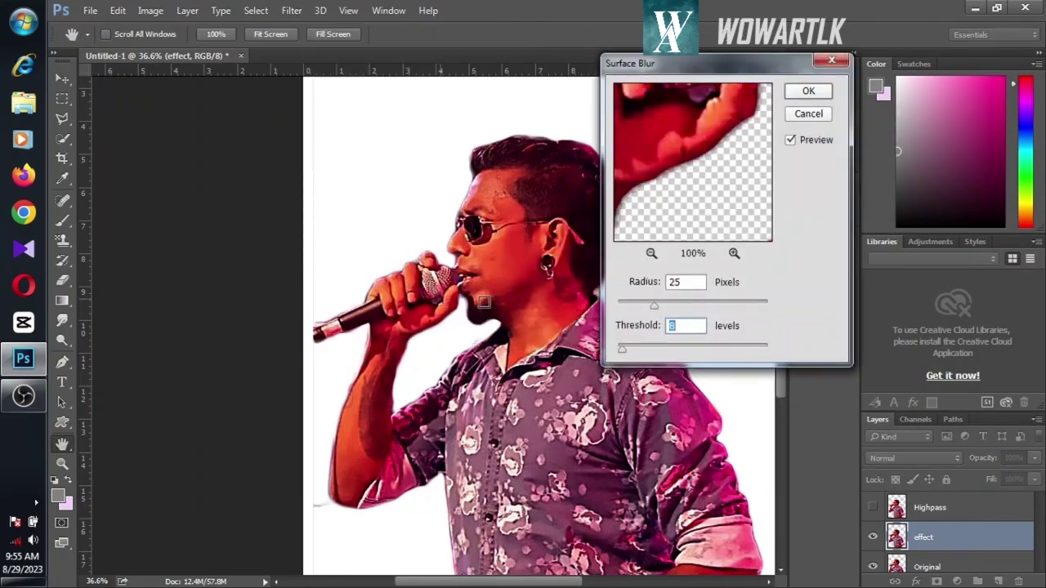
left_click_drag(660, 309, 677, 308)
left_click(808, 90)
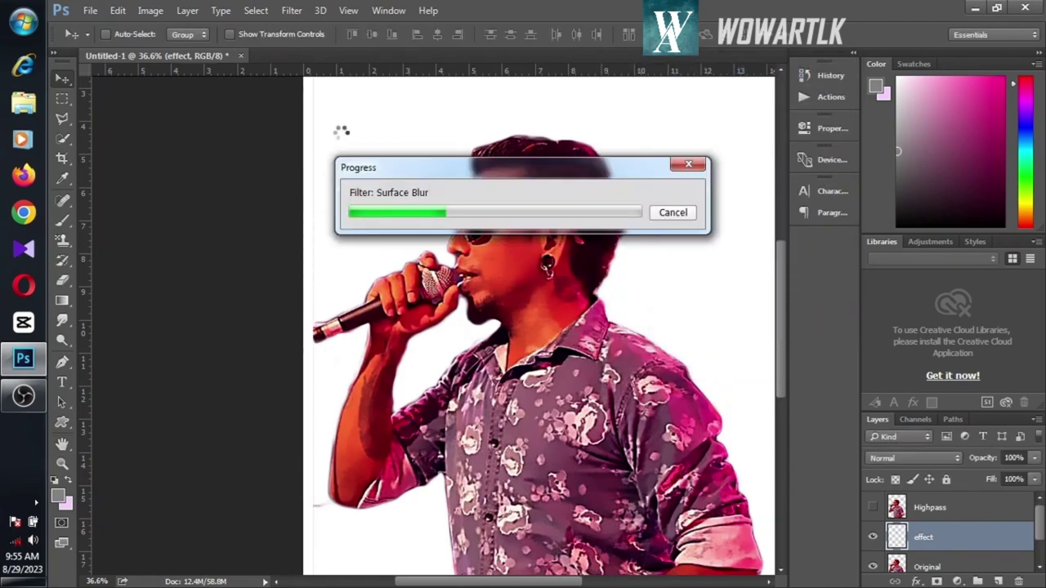
- Apply Reduce Noise to the effect layer at strength 10, with Preserve Details, Reduce Color Noise and Sharpen Details lowered to their minimum
left_click(291, 9)
mouse_move(351, 223)
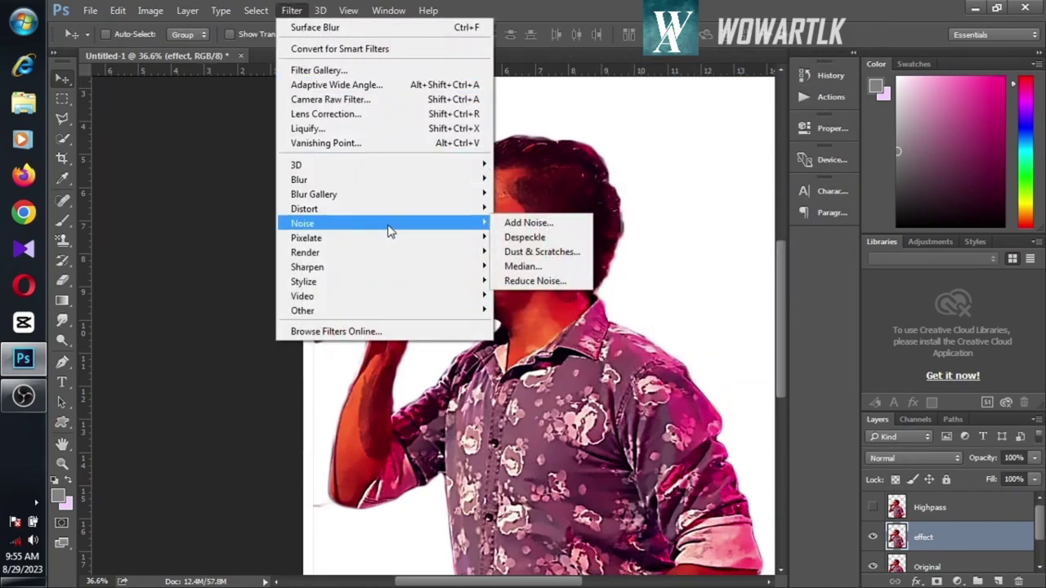
left_click(505, 272)
left_click(363, 477)
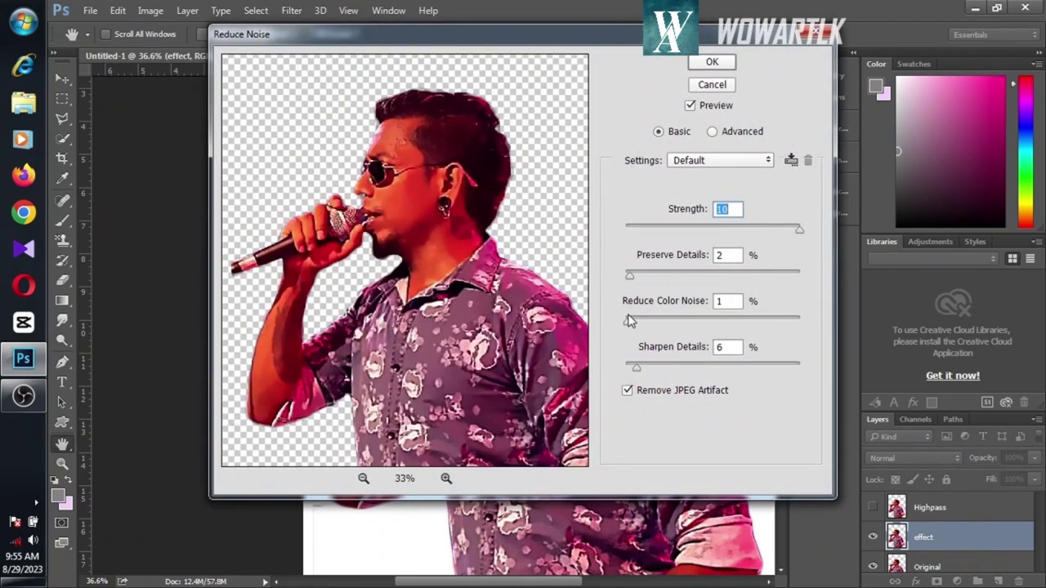
left_click_drag(629, 282, 621, 279)
left_click_drag(627, 321, 607, 329)
left_click_drag(637, 372, 625, 369)
left_click(714, 64)
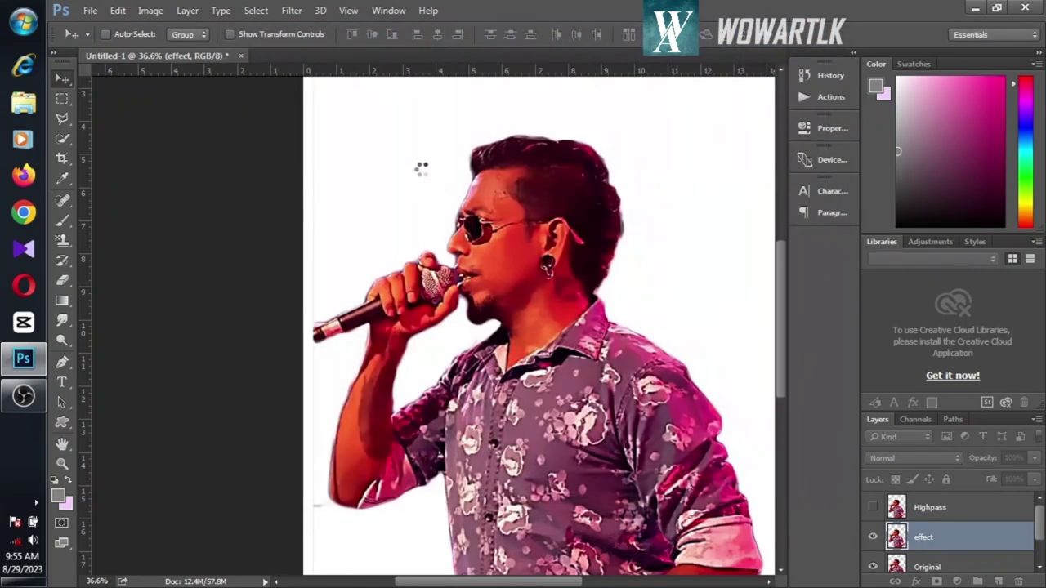
- Apply Smart Sharpen to the effect layer with amount 100%, radius 0.2 px, Reduce Noise 100% and Gaussian Blur removal
left_click(292, 9)
mouse_move(310, 264)
left_click(515, 324)
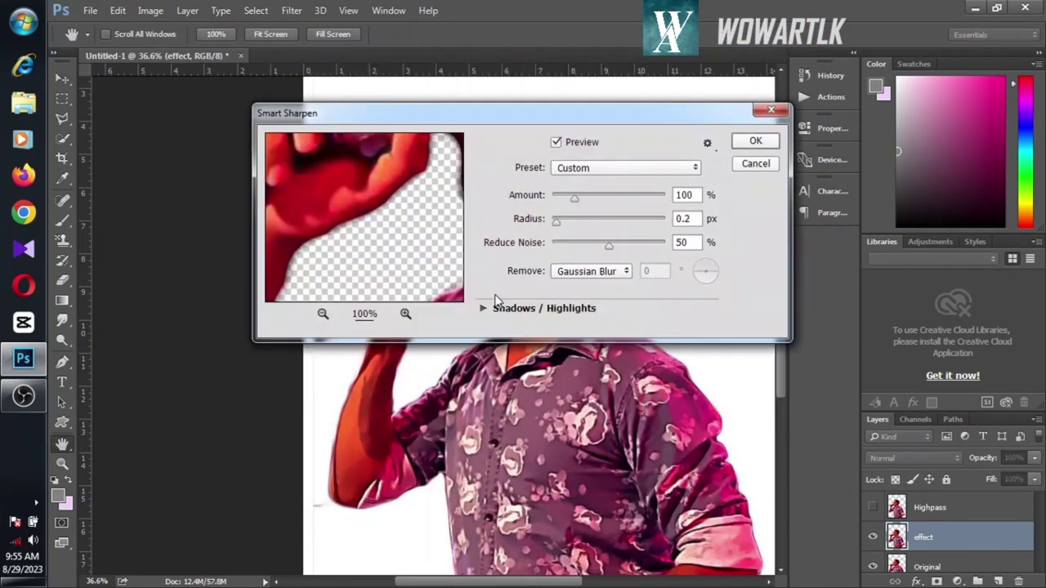
left_click(323, 313)
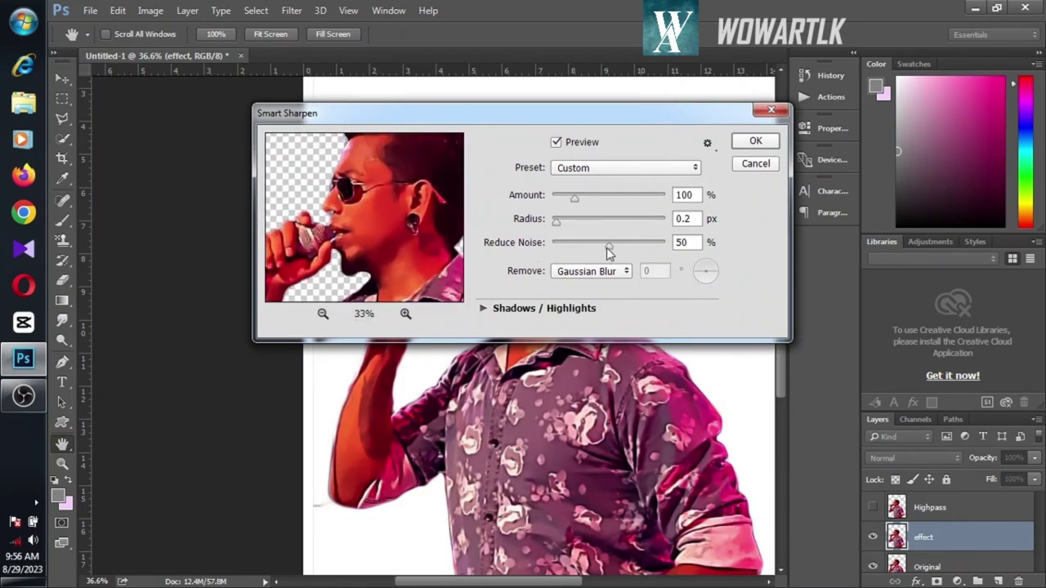
left_click_drag(608, 247, 686, 247)
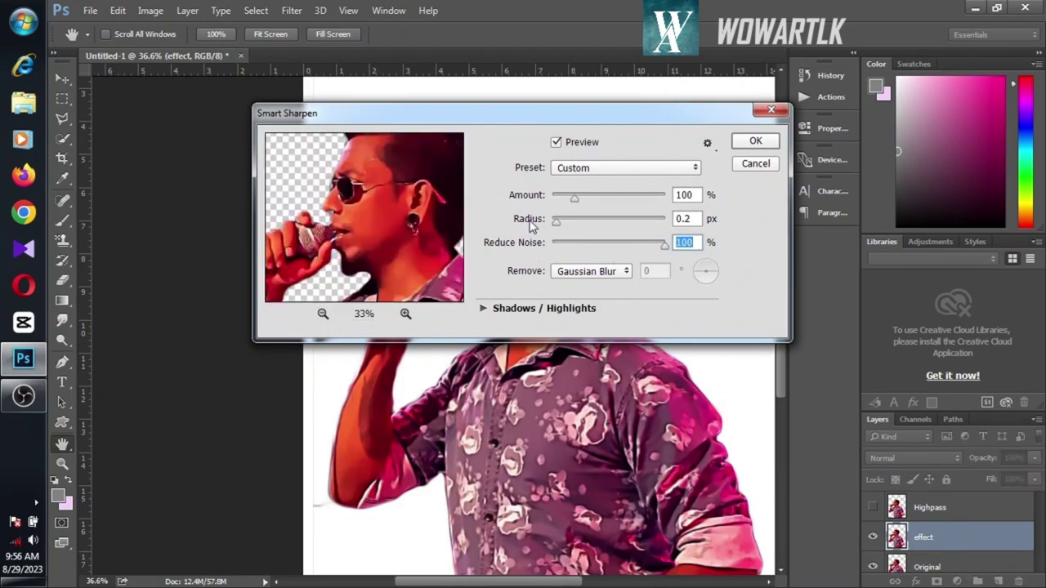
left_click(752, 146)
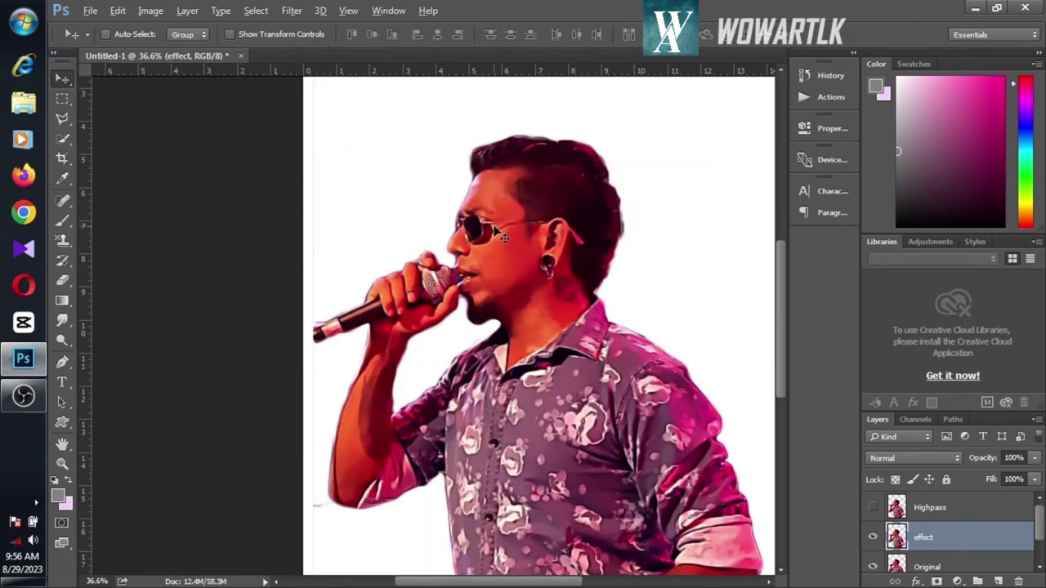
- Set up the Smudge tool with the three-dot 11 px brush preset, a rotated tip, size 20 px and strength 80%
scroll(493, 231, "up", 7)
scroll(494, 245, "up", 2)
right_click(62, 320)
left_click(112, 346)
right_click(469, 226)
left_click(612, 417)
right_click(521, 202)
left_click_drag(577, 246, 573, 239)
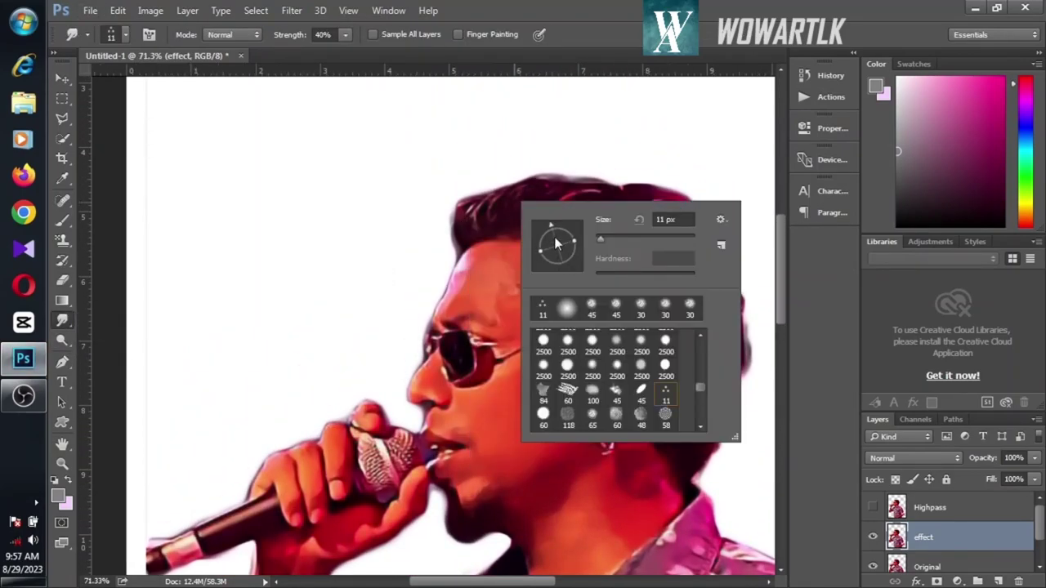
left_click(498, 220)
left_click_drag(347, 34, 378, 50)
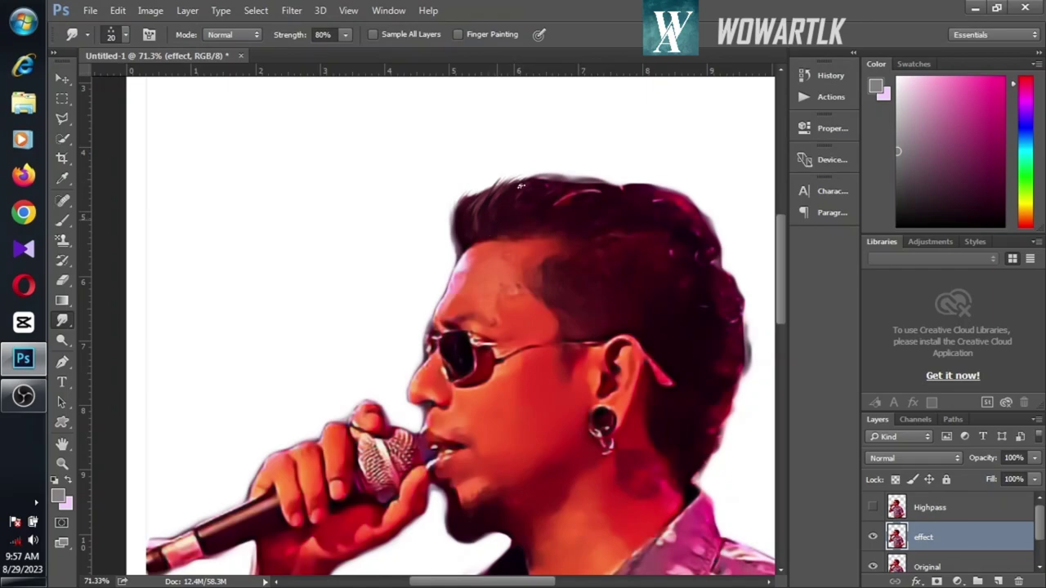
- Smudge fine hair strands outward along the top of the head towards the upper back on the effect layer
scroll(490, 216, "up", 1)
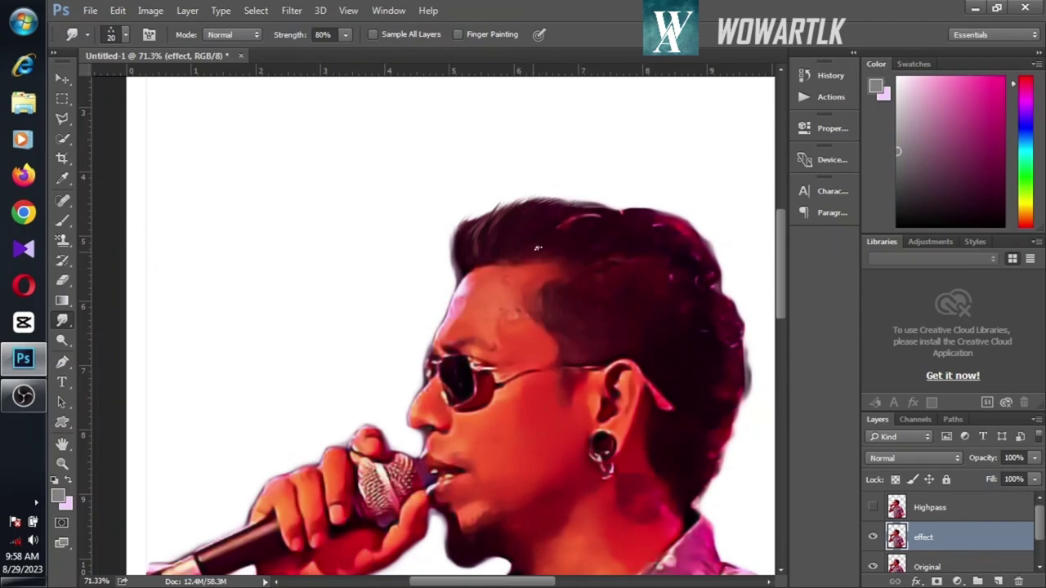
left_click_drag(581, 211, 591, 196)
scroll(594, 221, "down", 1)
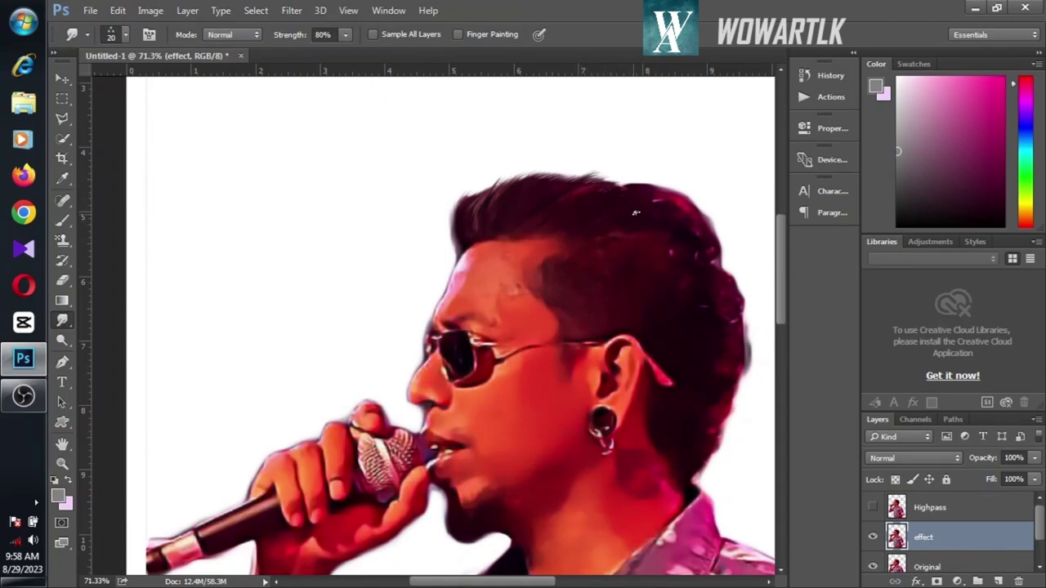
scroll(620, 251, "up", 1)
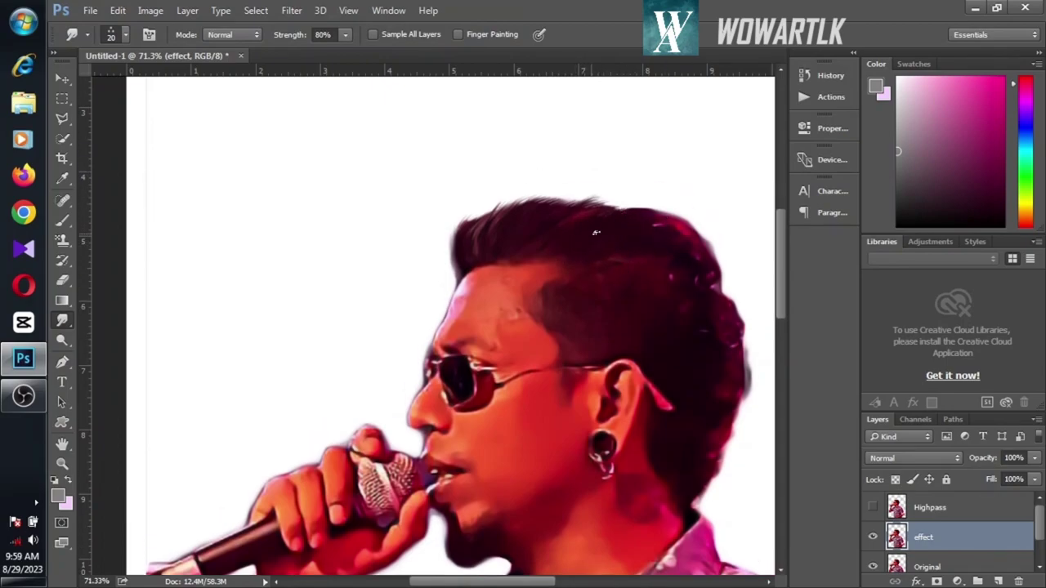
scroll(621, 214, "up", 1)
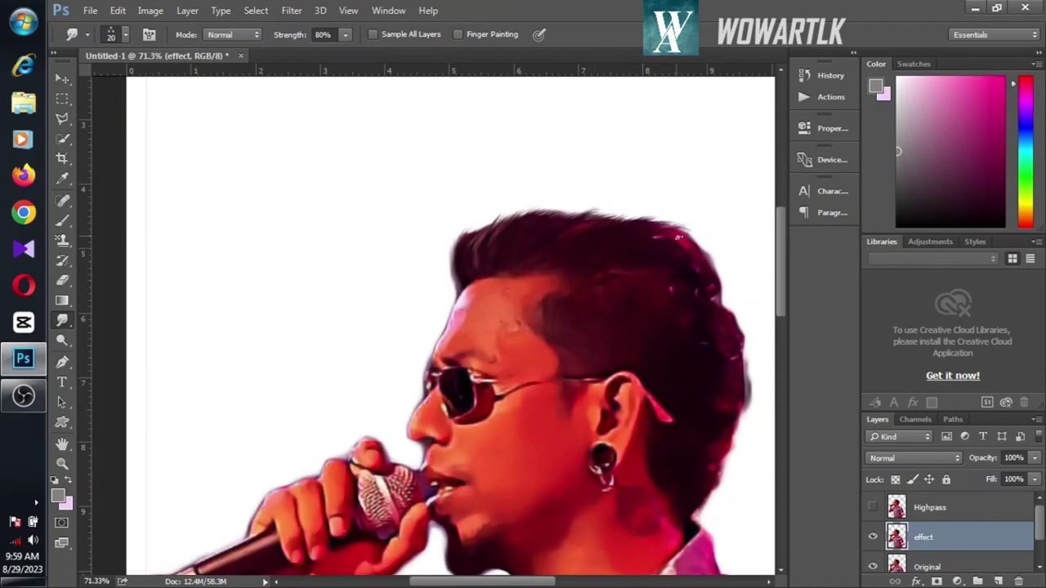
scroll(674, 244, "down", 2)
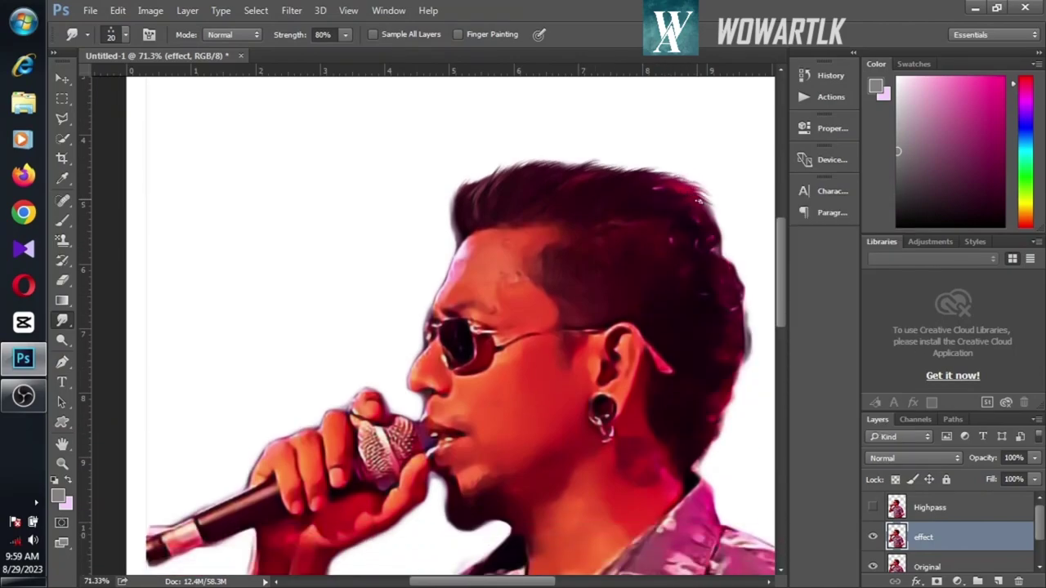
left_click_drag(714, 226, 722, 219)
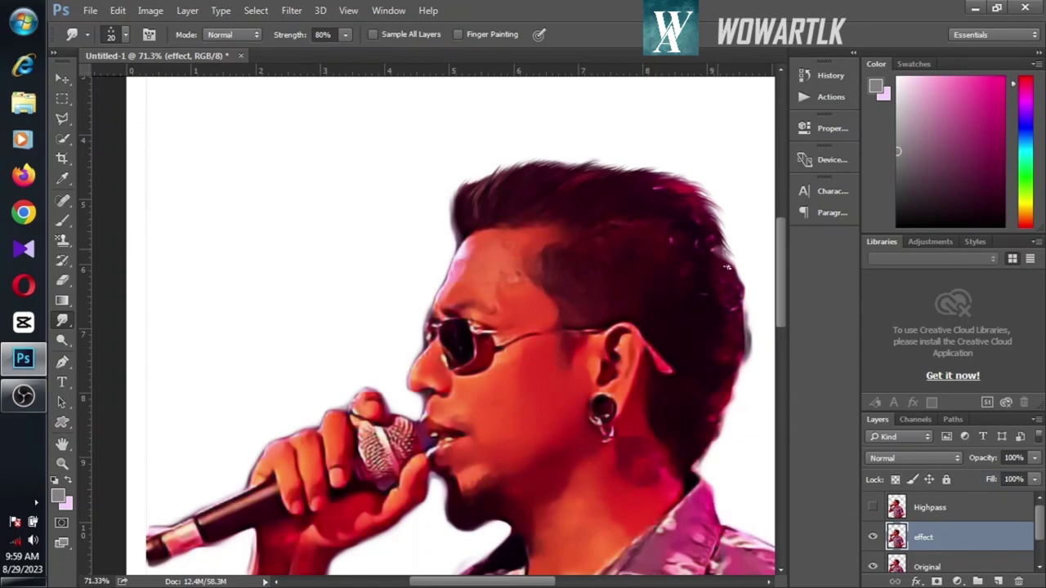
- Adjust the smudge brush tip and pull spiky hair strands outward along the back of the head down to the nape
scroll(617, 218, "down", 2)
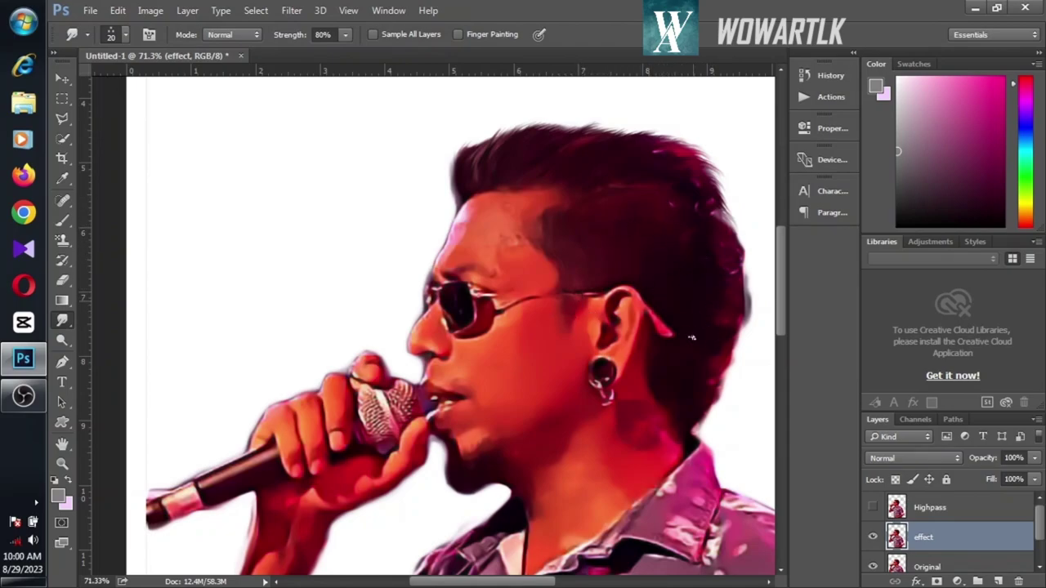
right_click(680, 213)
left_click(696, 203)
scroll(714, 222, "down", 2)
left_click_drag(734, 273, 753, 291)
left_click_drag(736, 237, 756, 250)
mouse_move(732, 283)
left_mouse_down()
mouse_move(750, 299)
mouse_move(743, 324)
left_mouse_up()
mouse_move(720, 312)
left_mouse_down()
mouse_move(740, 330)
mouse_move(714, 329)
left_mouse_up()
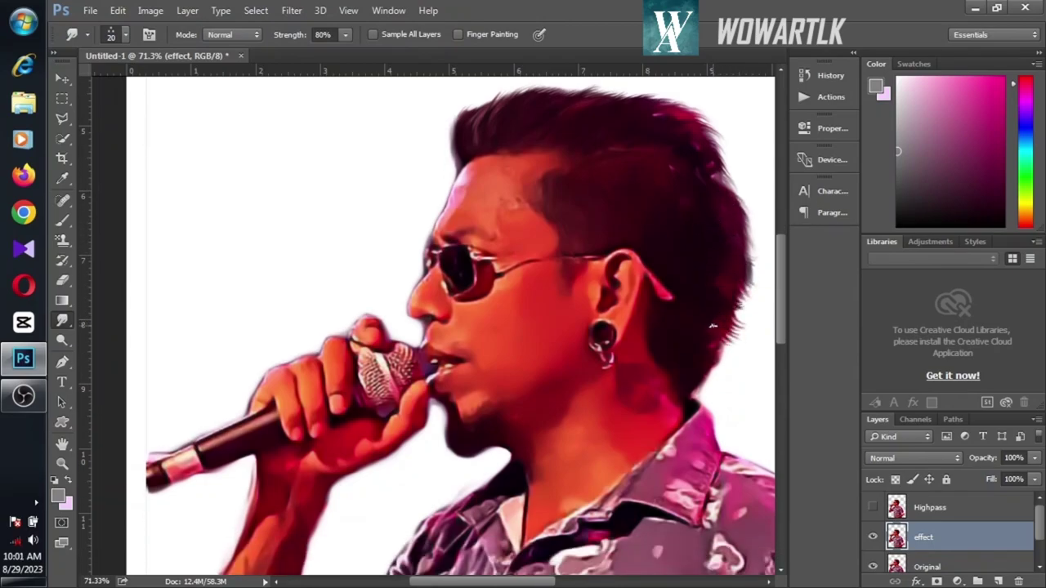
- Switch the Smudge tool to the 65 px brush preset and set its strength to 29%
scroll(718, 355, "down", 3)
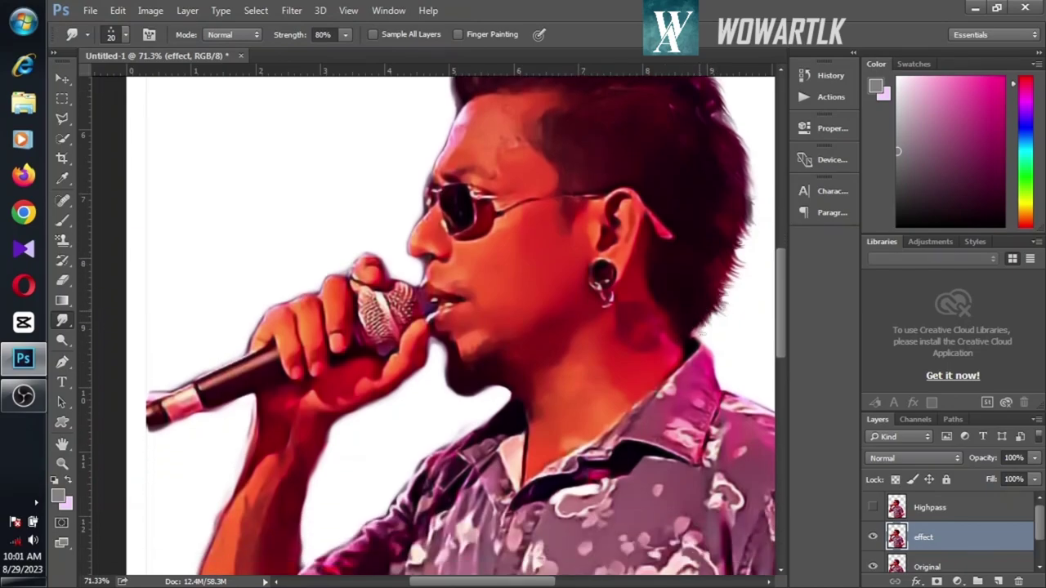
scroll(522, 245, "up", 5)
right_click(522, 228)
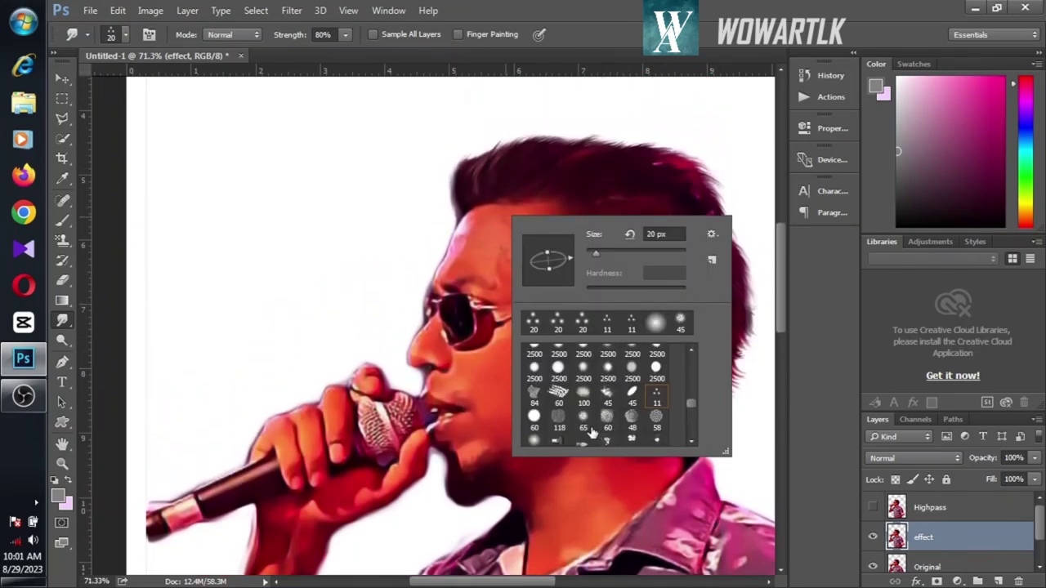
left_click(583, 421)
right_click(491, 249)
left_click(319, 58)
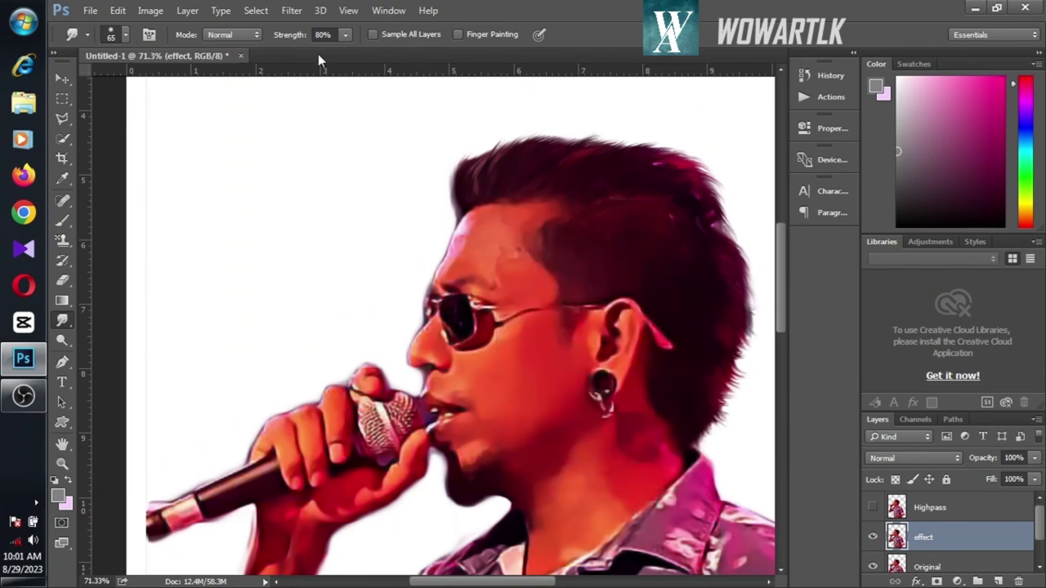
type("29")
key("Return")
- Smudge the skin smooth across the forehead, cheek and chin with the 65 px brush
mouse_move(504, 235)
left_mouse_down()
mouse_move(463, 244)
mouse_move(471, 223)
mouse_move(446, 276)
mouse_move(493, 245)
mouse_move(492, 258)
mouse_move(539, 283)
mouse_move(498, 291)
mouse_move(524, 291)
mouse_move(501, 309)
mouse_move(486, 261)
mouse_move(505, 277)
mouse_move(480, 265)
mouse_move(498, 273)
mouse_move(452, 288)
mouse_move(434, 270)
mouse_move(429, 312)
mouse_move(461, 320)
left_mouse_up()
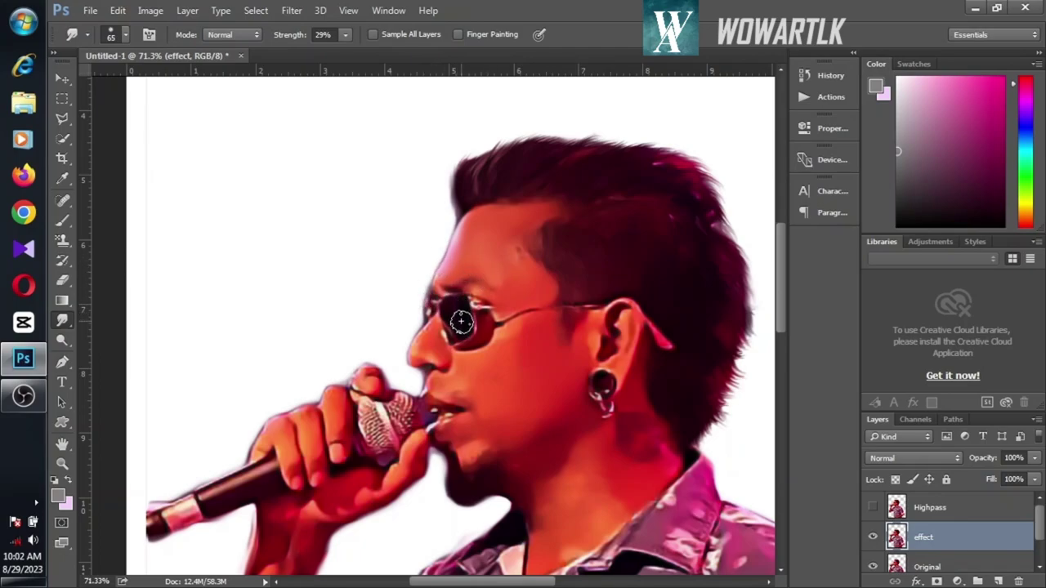
scroll(563, 302, "down", 2)
mouse_move(575, 299)
left_mouse_down()
mouse_move(546, 311)
mouse_move(546, 271)
mouse_move(511, 270)
mouse_move(550, 335)
mouse_move(520, 372)
mouse_move(500, 347)
mouse_move(496, 291)
mouse_move(486, 305)
mouse_move(491, 290)
mouse_move(461, 303)
mouse_move(473, 338)
mouse_move(426, 325)
mouse_move(497, 342)
left_mouse_up()
scroll(510, 276, "down", 2)
mouse_move(510, 277)
left_mouse_down()
mouse_move(523, 291)
mouse_move(470, 308)
mouse_move(464, 322)
left_mouse_up()
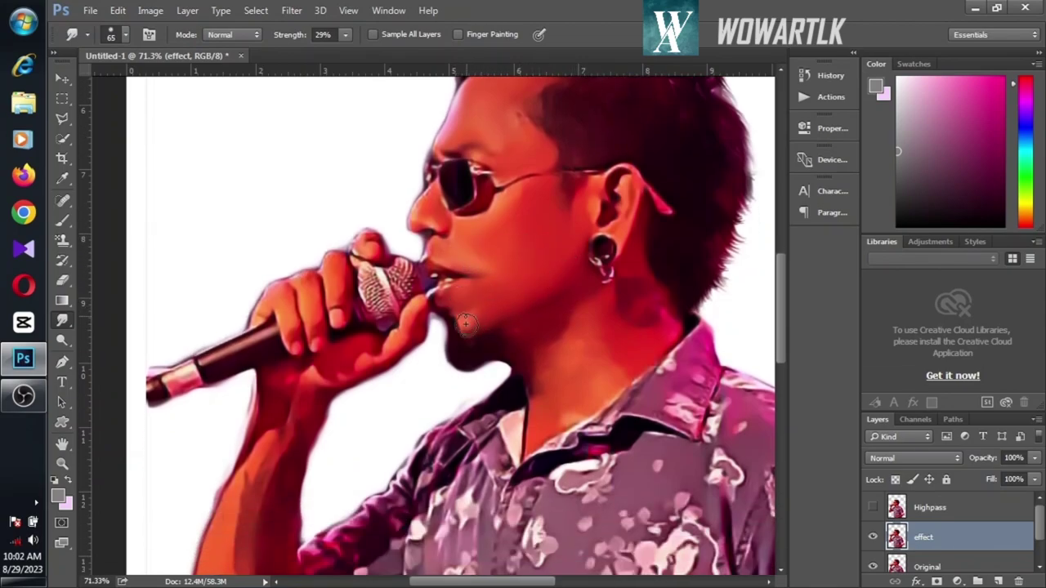
- Reduce the smudge brush to 45 px and smooth the skin around the nose, upper lip and ear
scroll(504, 289, "up", 1)
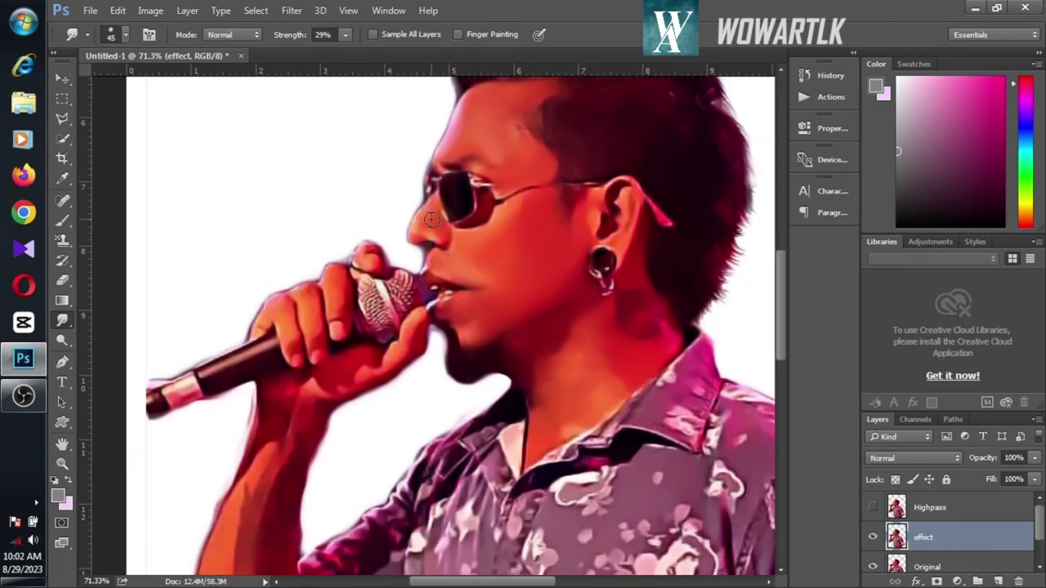
mouse_move(424, 230)
left_mouse_down()
mouse_move(429, 206)
mouse_move(412, 228)
mouse_move(433, 236)
mouse_move(438, 279)
left_mouse_up()
scroll(422, 283, "down", 2)
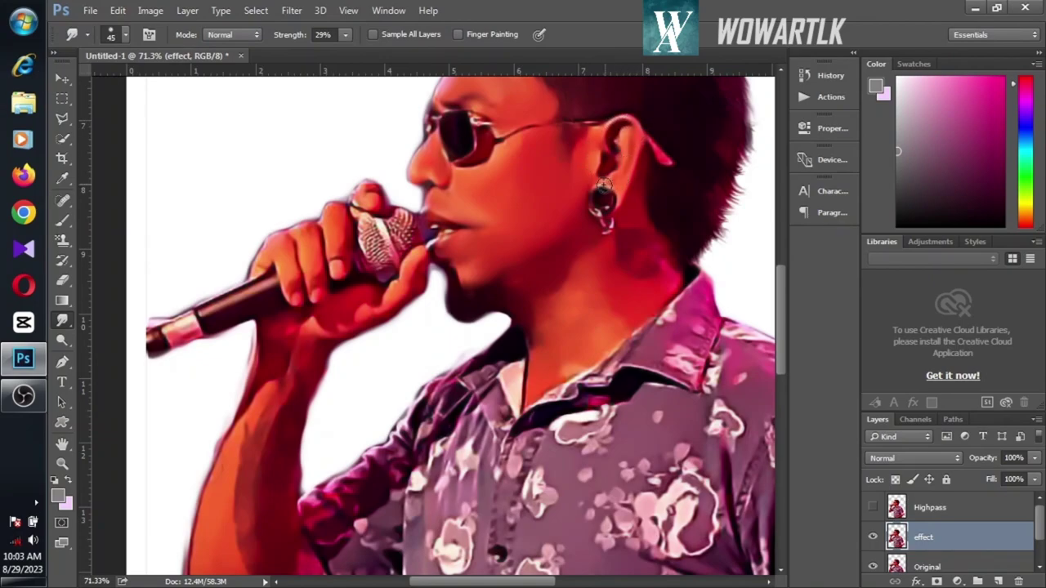
scroll(602, 217, "up", 1)
scroll(605, 193, "down", 1)
scroll(507, 245, "up", 1)
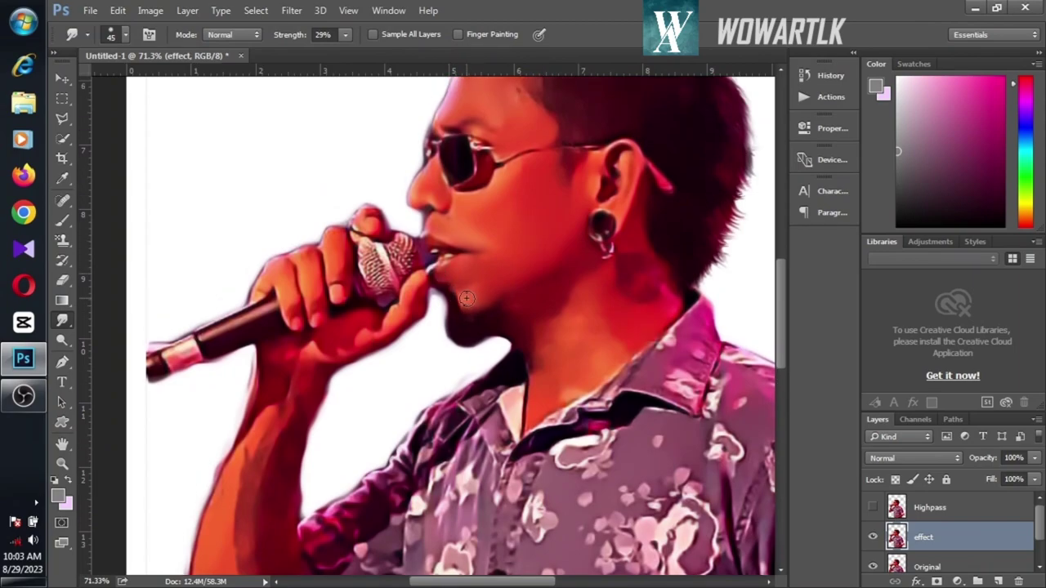
- Switch the Smudge tool to the 11 px three-dot brush tip and touch up the goatee's edge on the chin
scroll(466, 298, "down", 1)
right_click(464, 283)
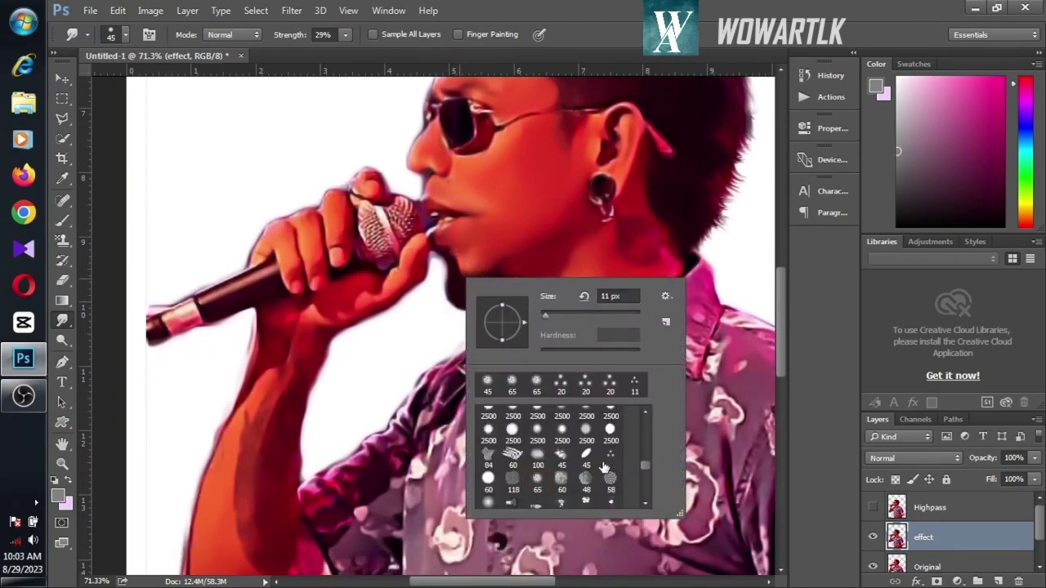
double_click(608, 463)
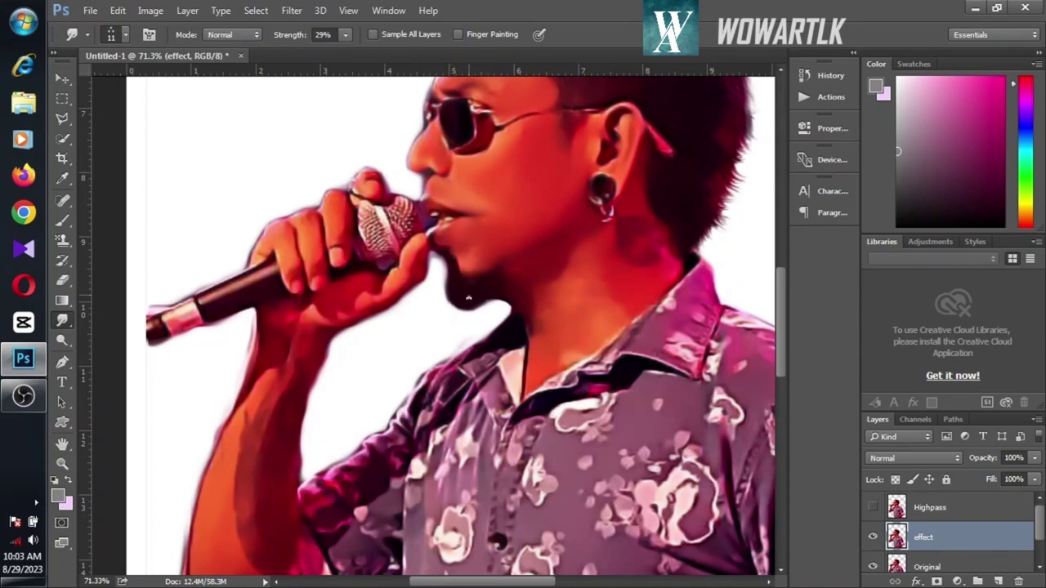
- Switch the Smudge tool to the 65 px brush preset and smooth the skin along the jaw and neck
scroll(476, 290, "up", 1)
right_click(572, 286)
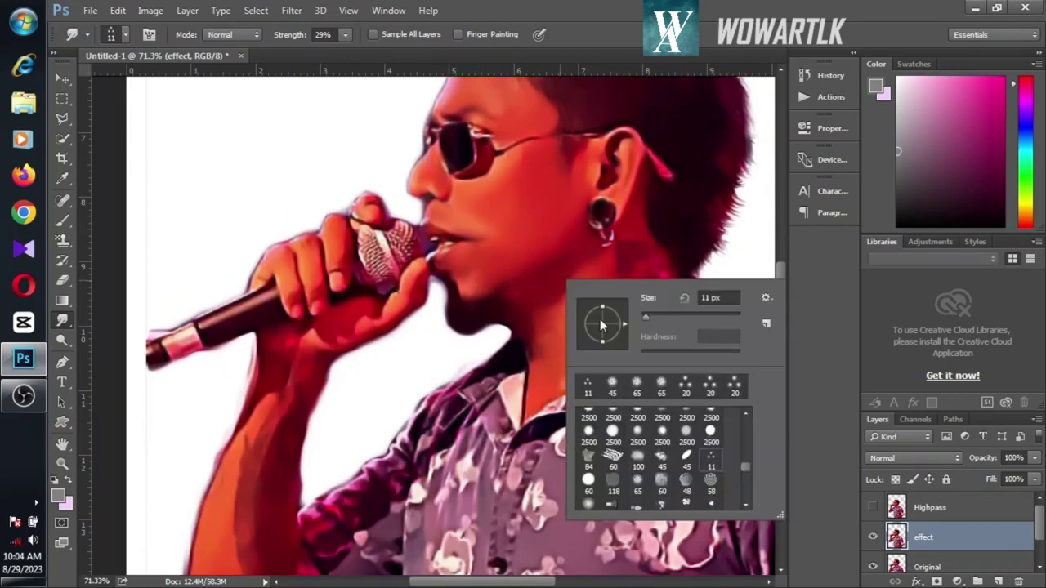
double_click(638, 482)
right_click(548, 296)
key("Escape")
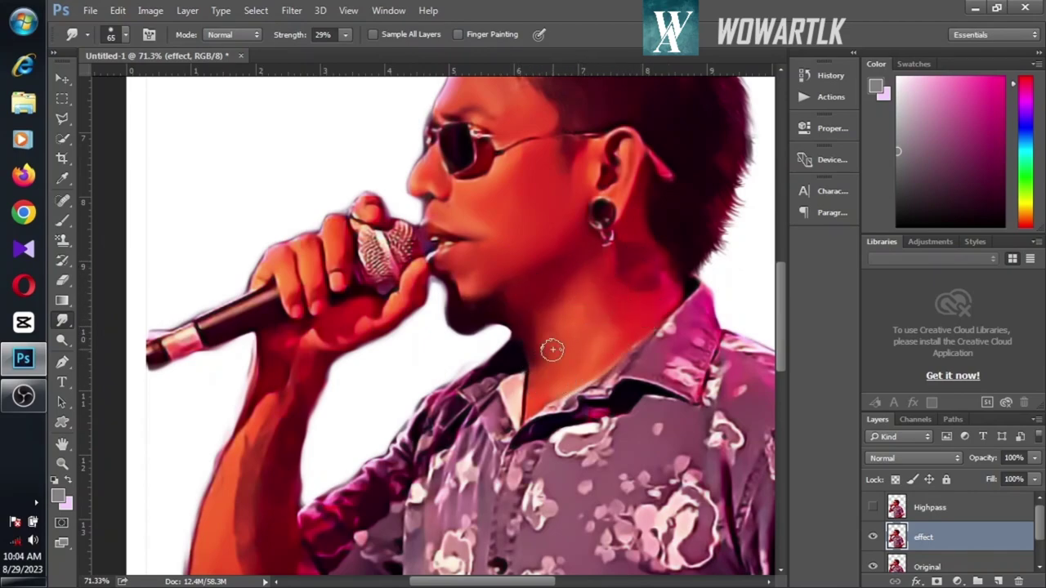
- Smudge the shirt collar smooth from the nape around to the front opening
scroll(535, 343, "up", 1)
scroll(534, 343, "right", 3)
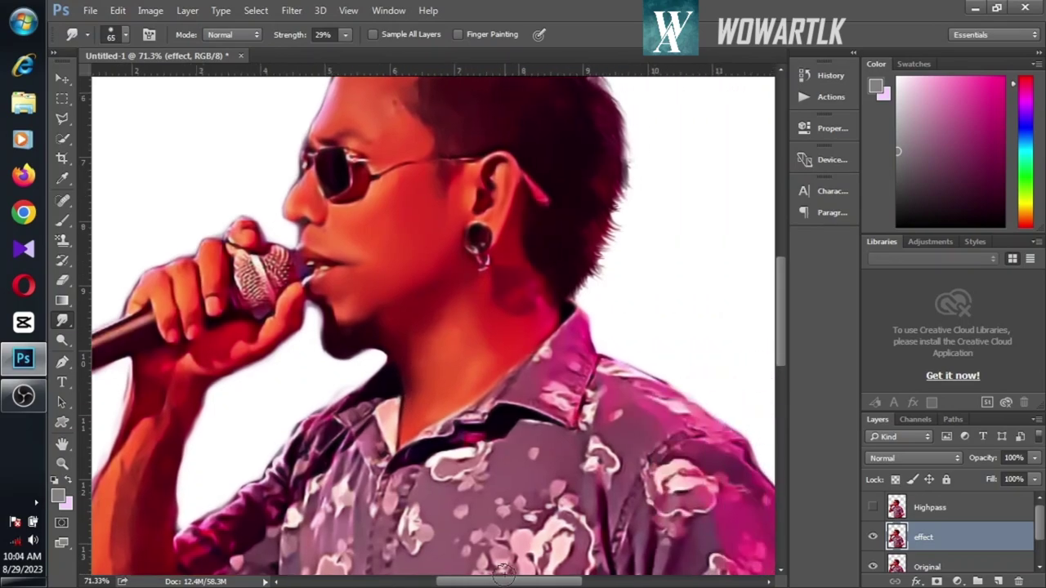
scroll(534, 343, "up", 2)
mouse_move(580, 388)
left_mouse_down()
mouse_move(561, 413)
mouse_move(581, 406)
mouse_move(577, 431)
mouse_move(563, 390)
mouse_move(535, 431)
left_mouse_up()
scroll(548, 466, "down", 3)
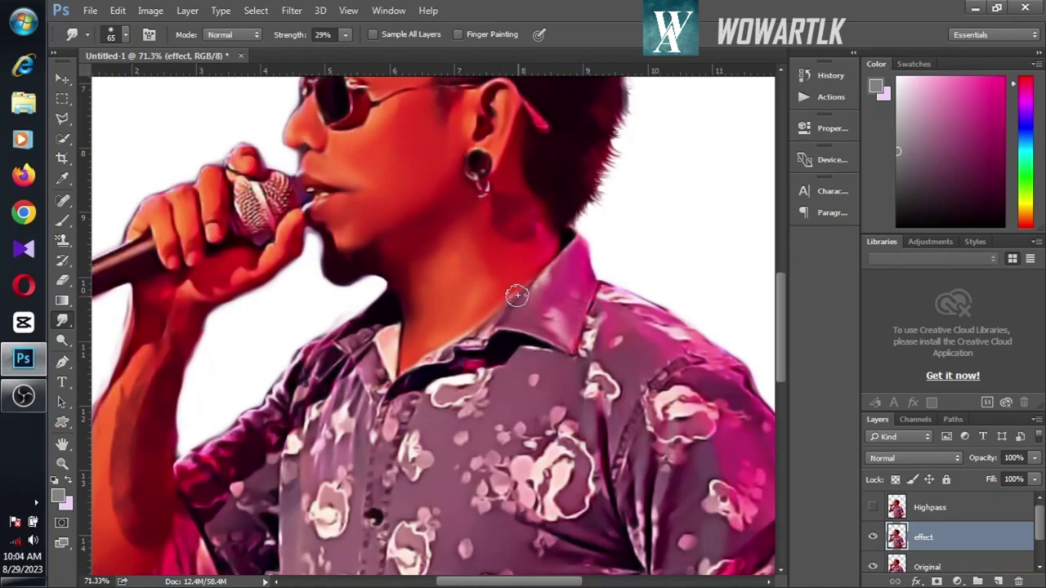
mouse_move(463, 340)
left_mouse_down()
mouse_move(406, 380)
mouse_move(367, 380)
mouse_move(386, 309)
mouse_move(361, 341)
mouse_move(372, 374)
mouse_move(389, 351)
left_mouse_up()
- Smudge the fabric and floral print across the shirt front and down along the button placket
scroll(461, 437, "down", 2)
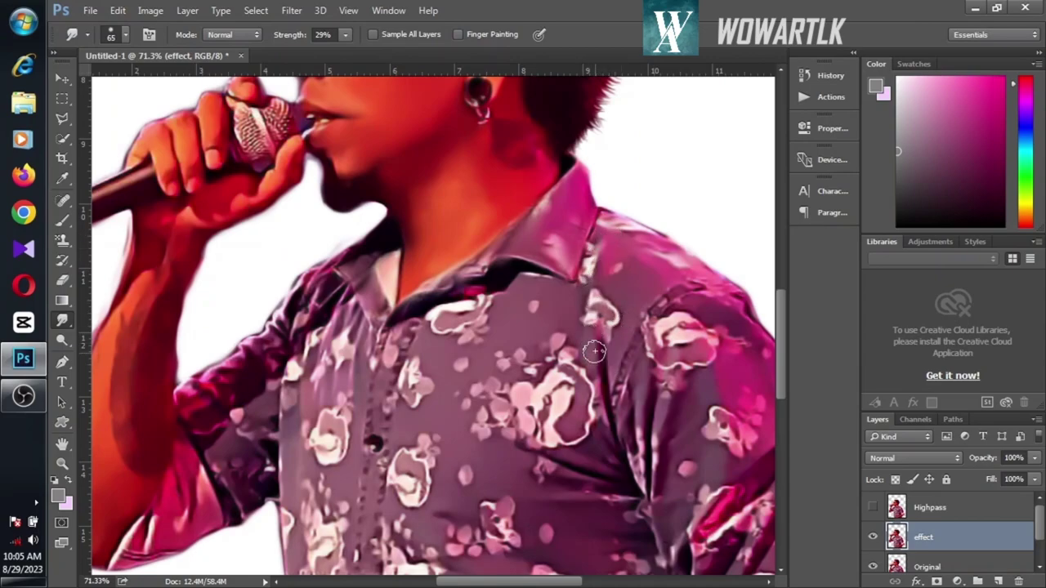
mouse_move(483, 307)
left_mouse_down()
mouse_move(447, 315)
mouse_move(374, 415)
left_mouse_up()
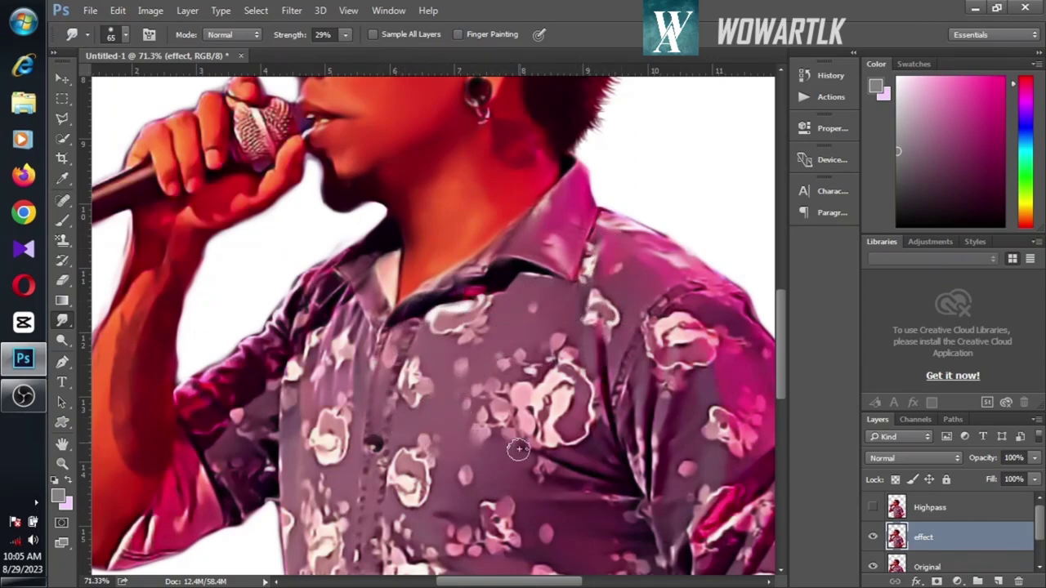
scroll(596, 359, "down", 2)
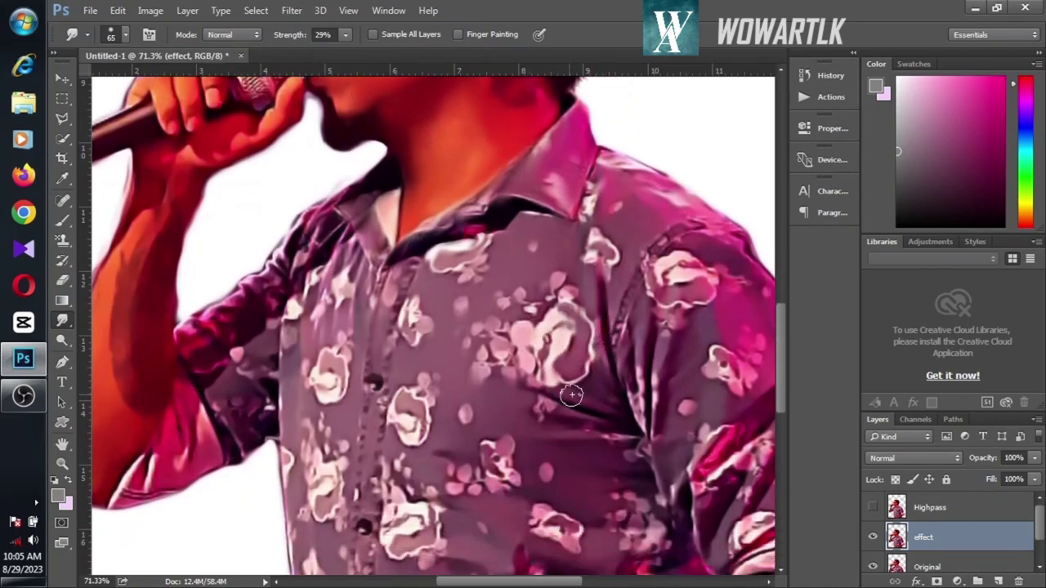
scroll(469, 421, "down", 2)
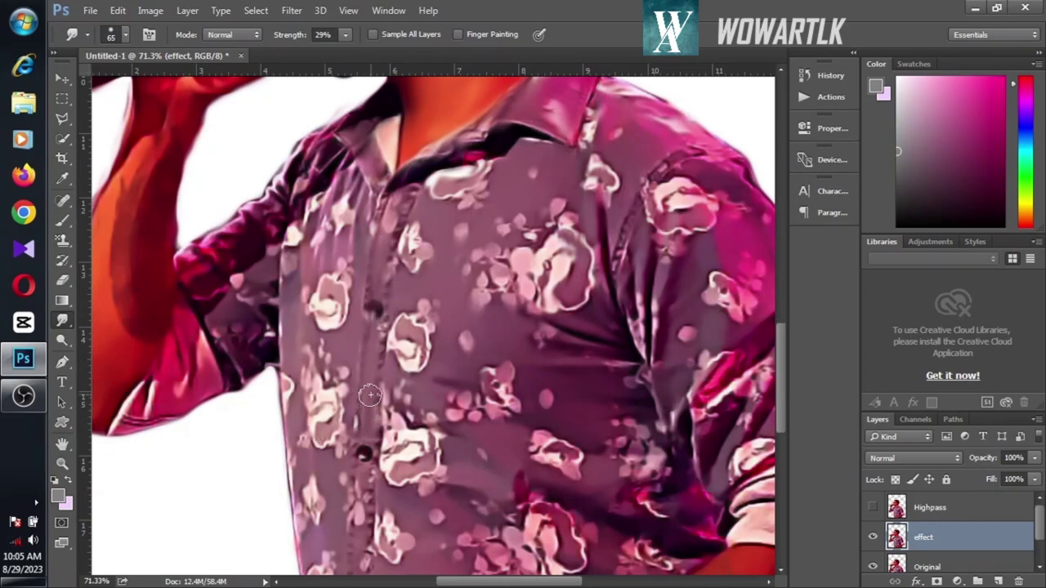
scroll(363, 372, "down", 2)
left_click_drag(363, 371, 358, 492)
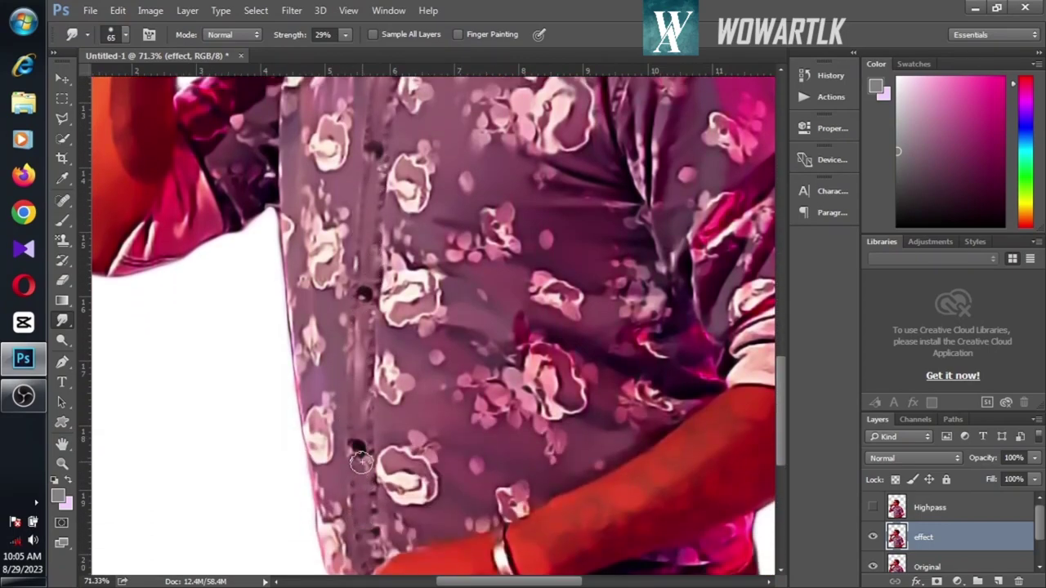
- Smudge the folds and flowers on the shoulder and upper sleeve of the lowered arm
scroll(661, 401, "up", 5)
scroll(693, 370, "right", 3)
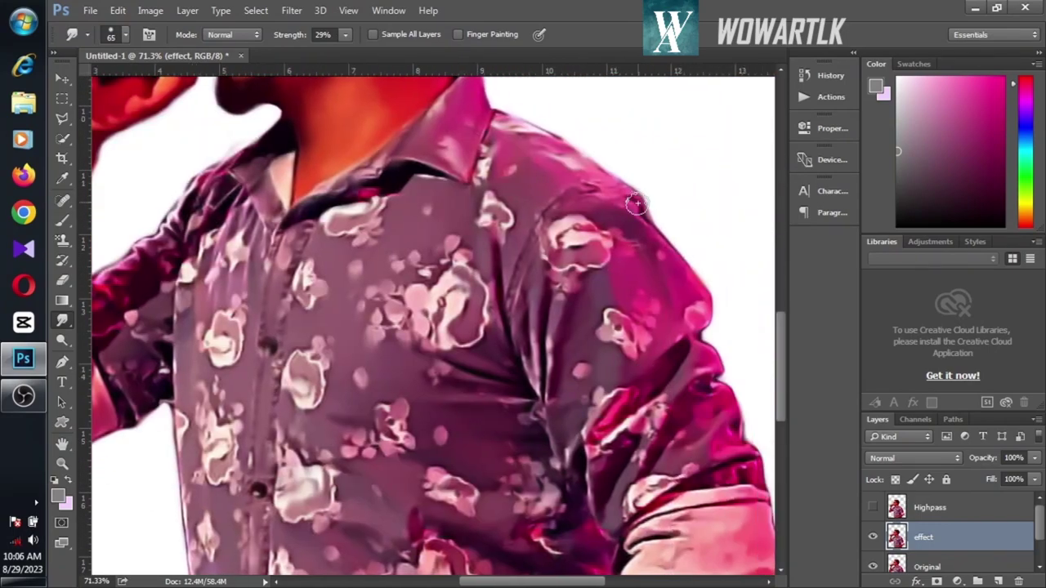
mouse_move(709, 368)
left_mouse_down()
mouse_move(702, 410)
mouse_move(726, 426)
mouse_move(744, 469)
mouse_move(698, 456)
mouse_move(595, 486)
mouse_move(559, 441)
left_mouse_up()
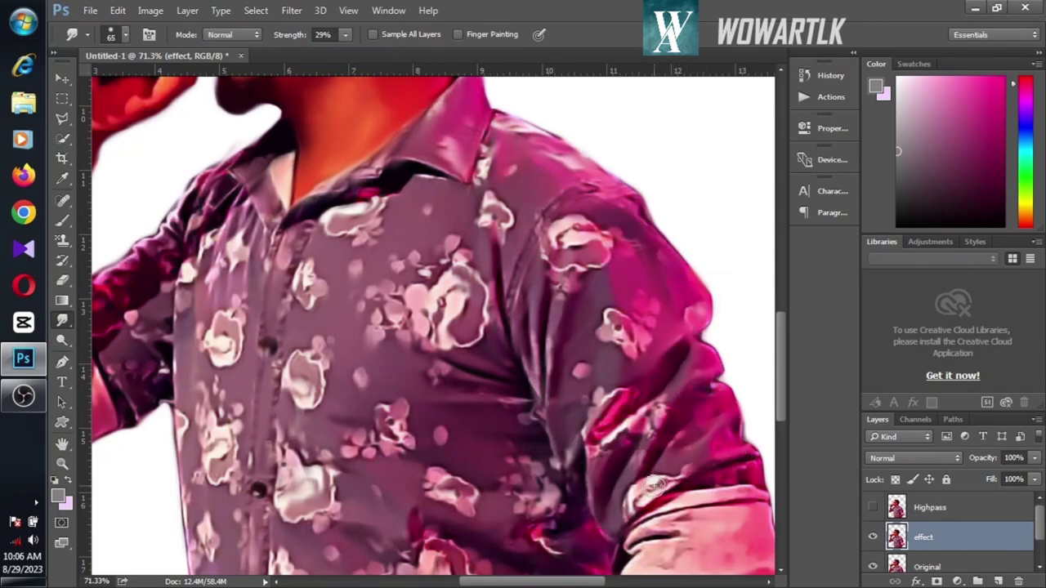
scroll(654, 482, "down", 2)
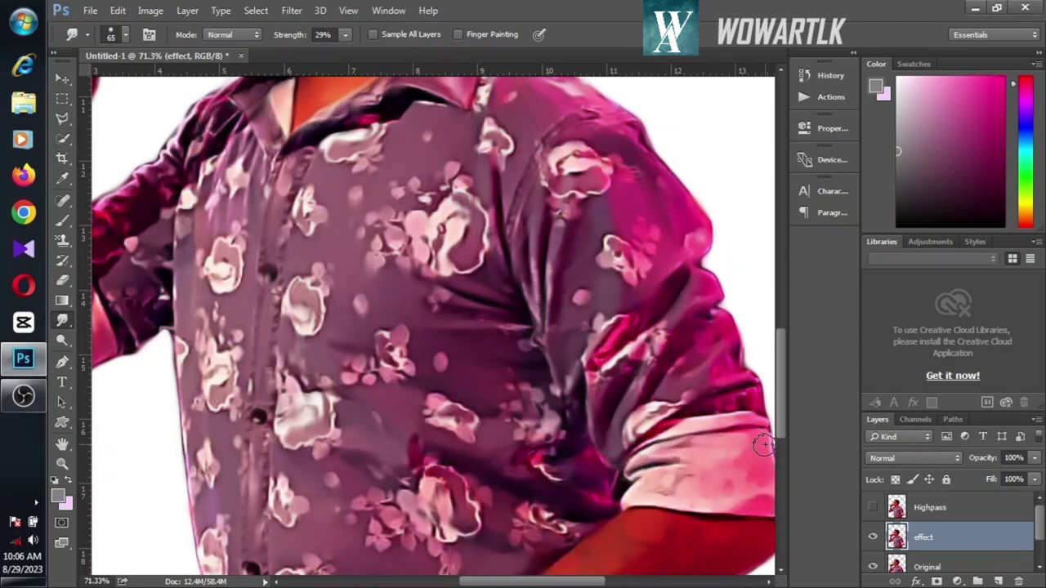
- Smudge the rolled cuff of the lowered arm and the forearm skin down to the wristband
scroll(633, 449, "down", 6)
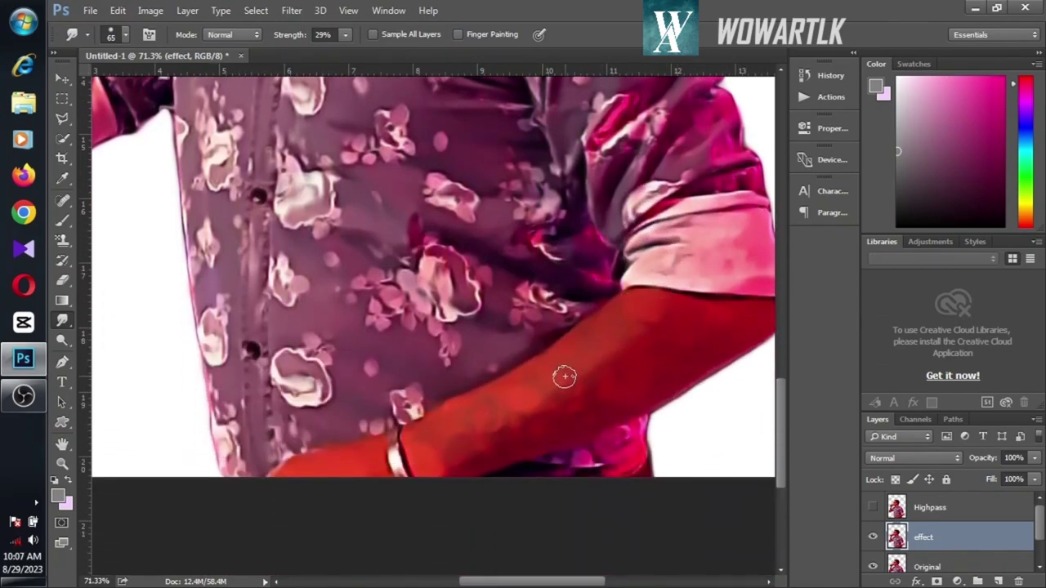
scroll(462, 400, "down", 2)
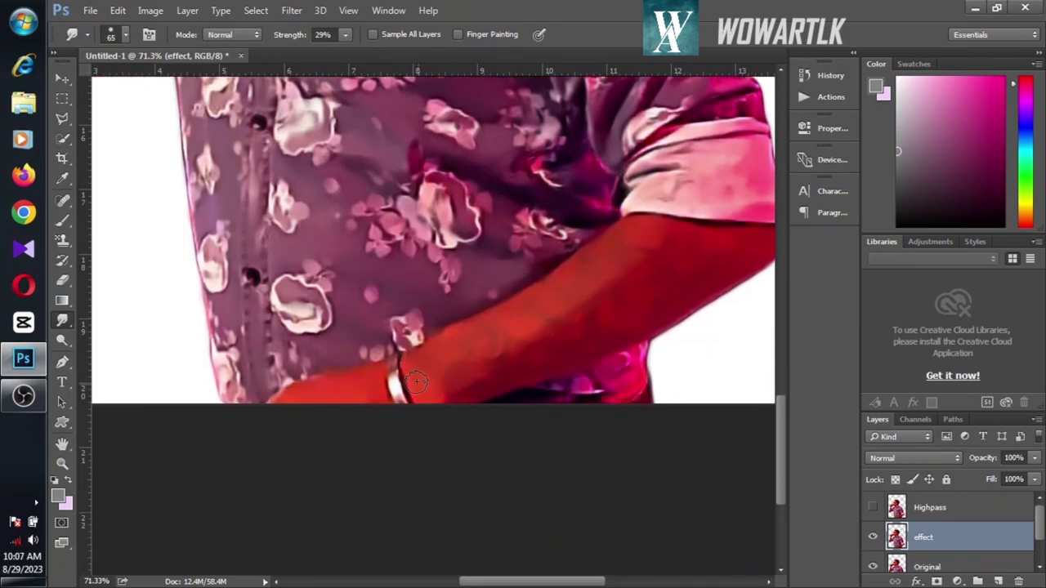
scroll(482, 488, "left", 6)
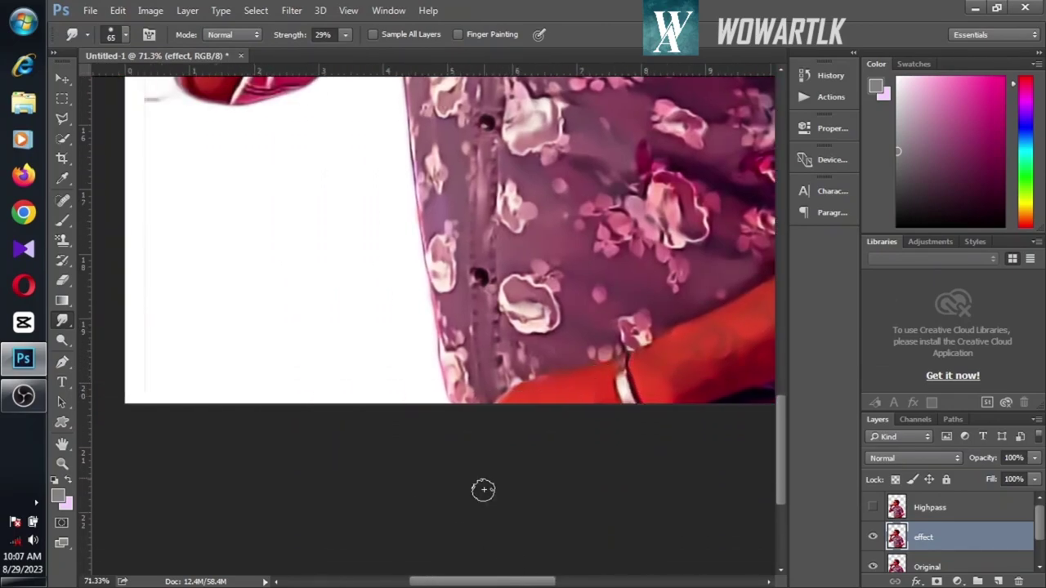
- Smudge the raised arm's shirt sleeve from shoulder to cuff and the adjoining side edge of the shirt
scroll(421, 391, "up", 16)
scroll(420, 391, "up", 1)
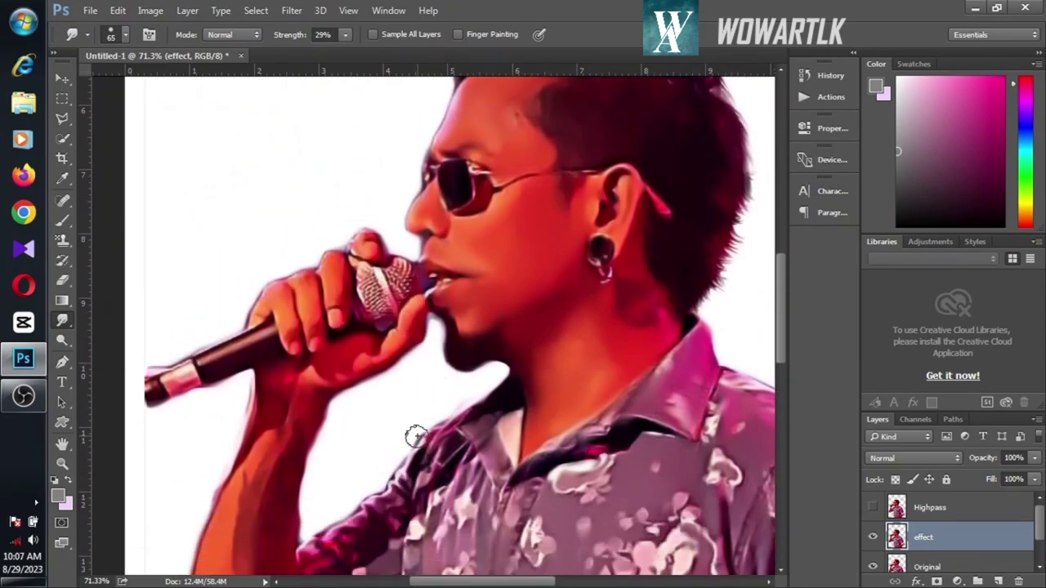
scroll(383, 437, "down", 3)
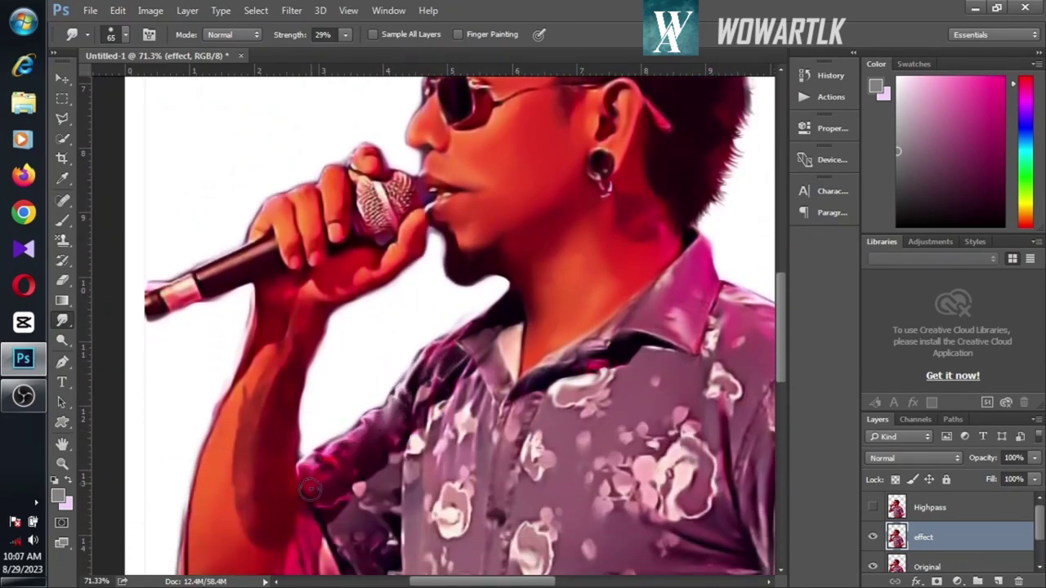
scroll(377, 490, "down", 3)
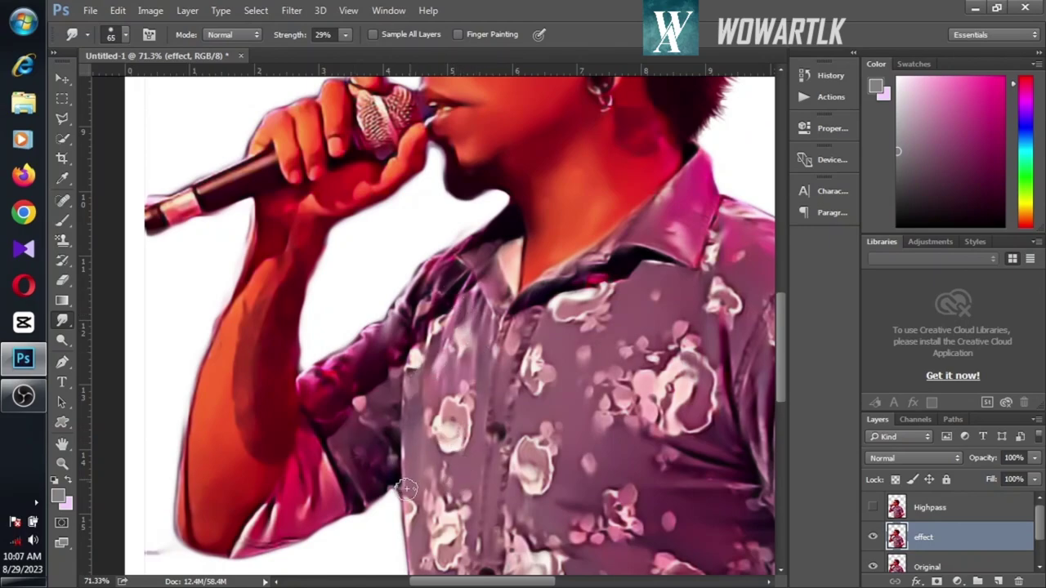
scroll(455, 398, "down", 3)
scroll(464, 470, "down", 3)
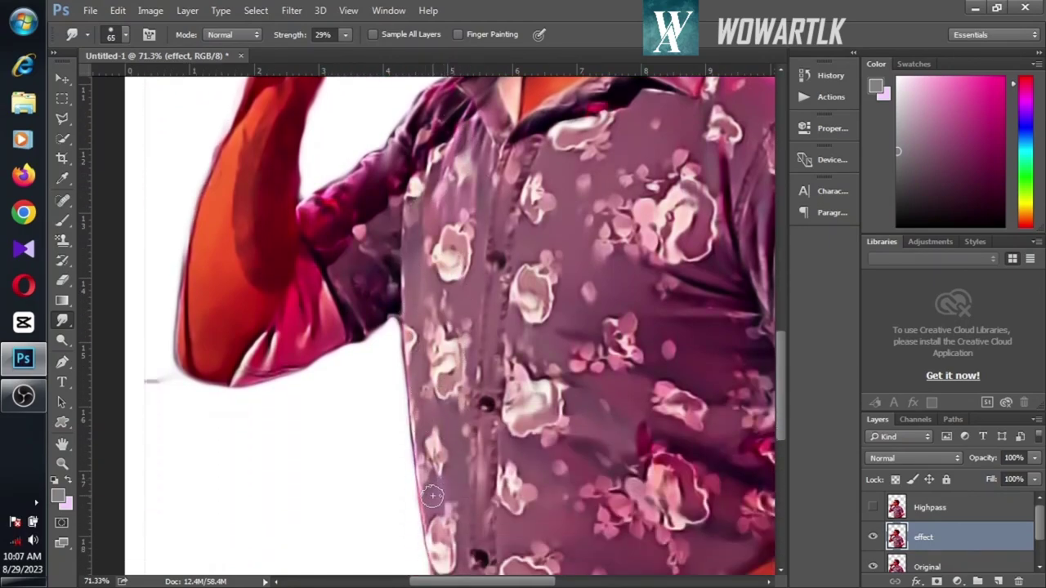
scroll(433, 495, "down", 6)
- Smooth the skin of the raised forearm from the elbow up to the wrist with the 65 px brush
scroll(273, 341, "up", 10)
scroll(273, 269, "up", 5)
scroll(211, 462, "down", 3)
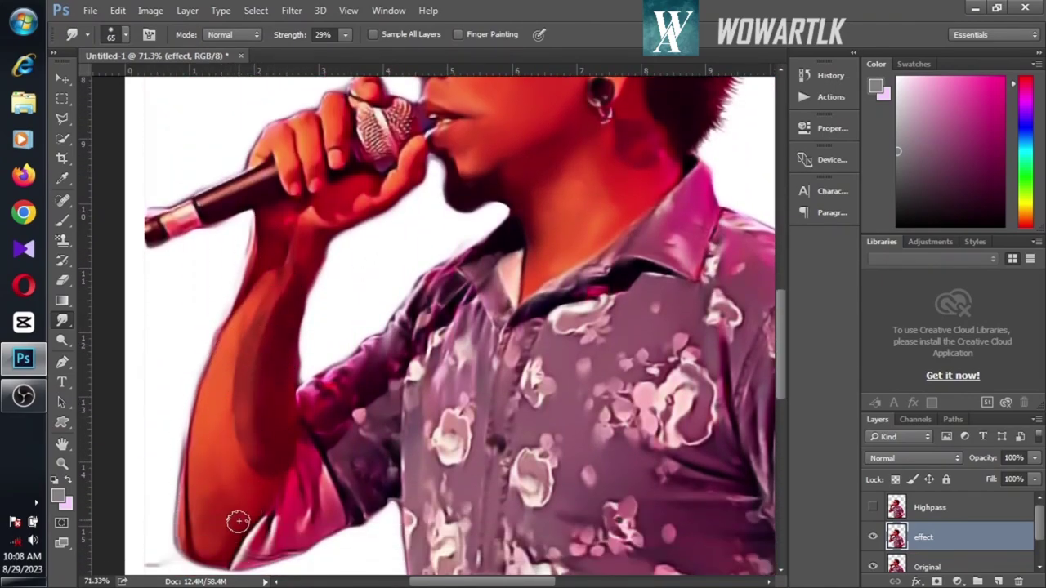
left_click_drag(188, 513, 201, 558)
scroll(264, 401, "up", 6)
right_click(411, 324)
left_click(409, 347)
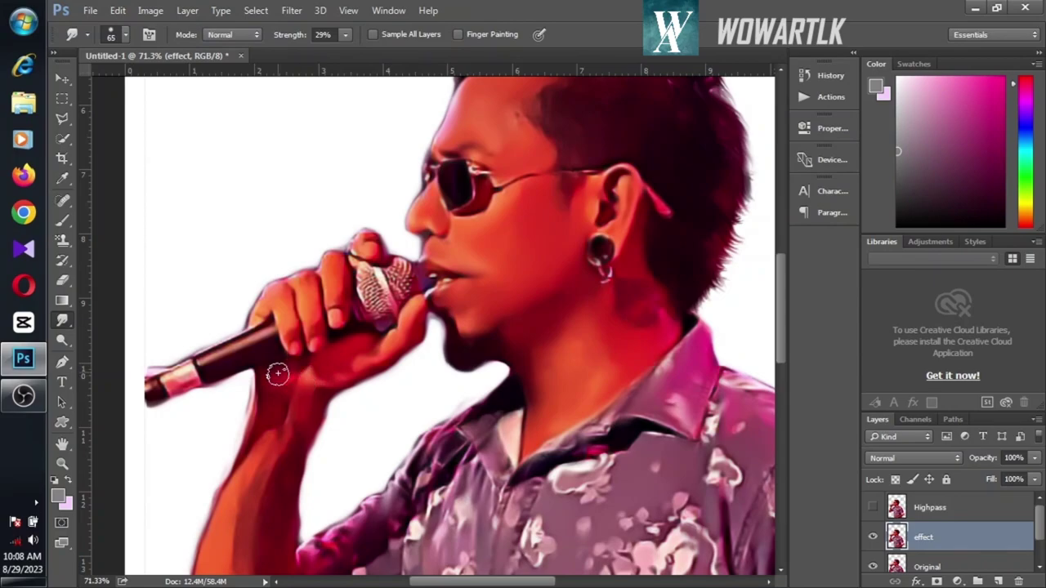
- Smudge the microphone grille and the fingers around it, and pull the microphone's tail end outward
mouse_move(370, 237)
left_mouse_down()
mouse_move(401, 270)
mouse_move(364, 304)
left_mouse_up()
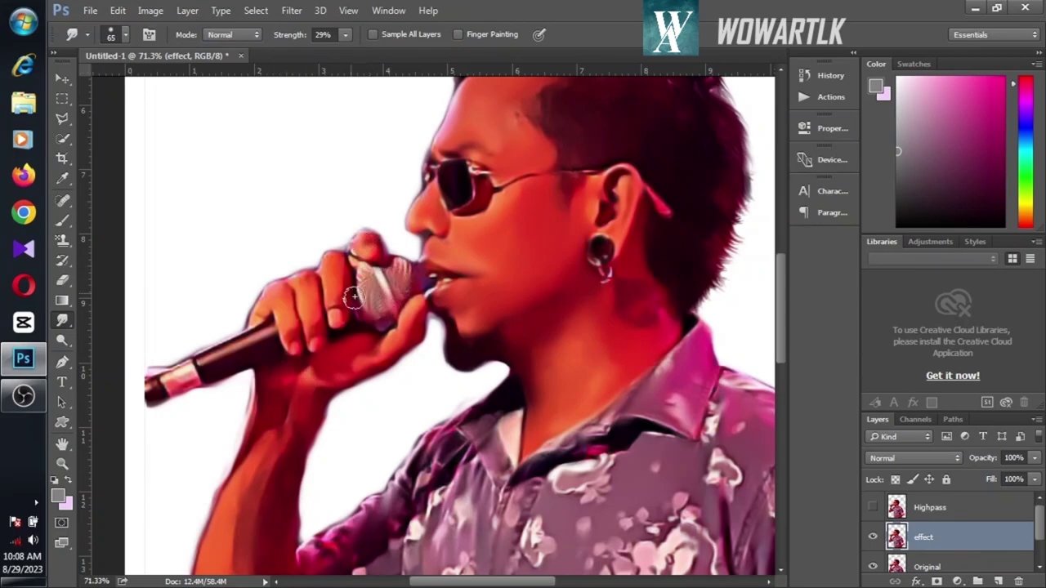
scroll(317, 327, "down", 1)
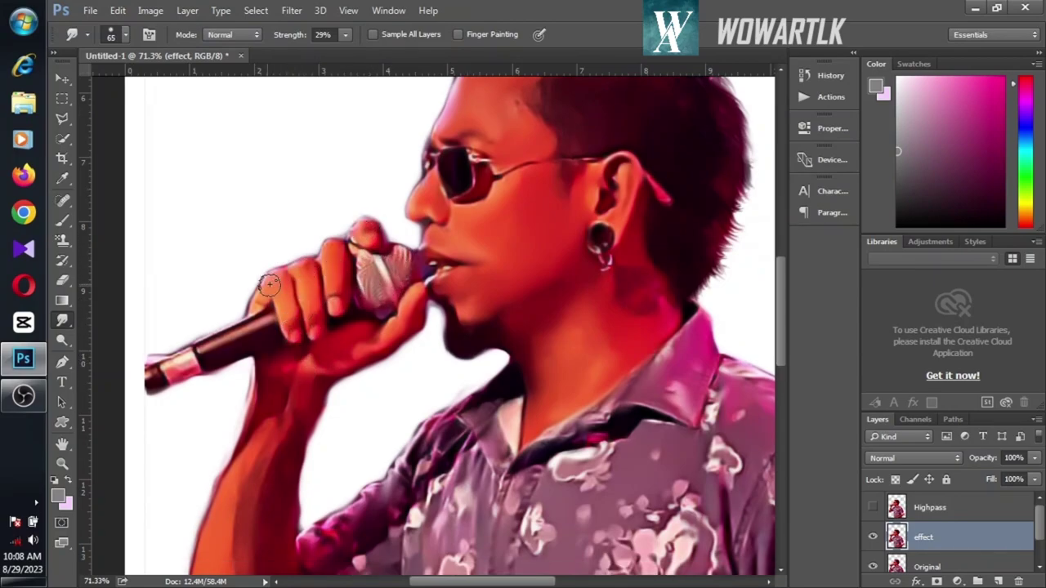
mouse_move(177, 369)
left_mouse_down()
mouse_move(118, 393)
mouse_move(165, 393)
mouse_move(135, 384)
left_mouse_up()
scroll(343, 323, "down", 1)
scroll(344, 323, "down", 5)
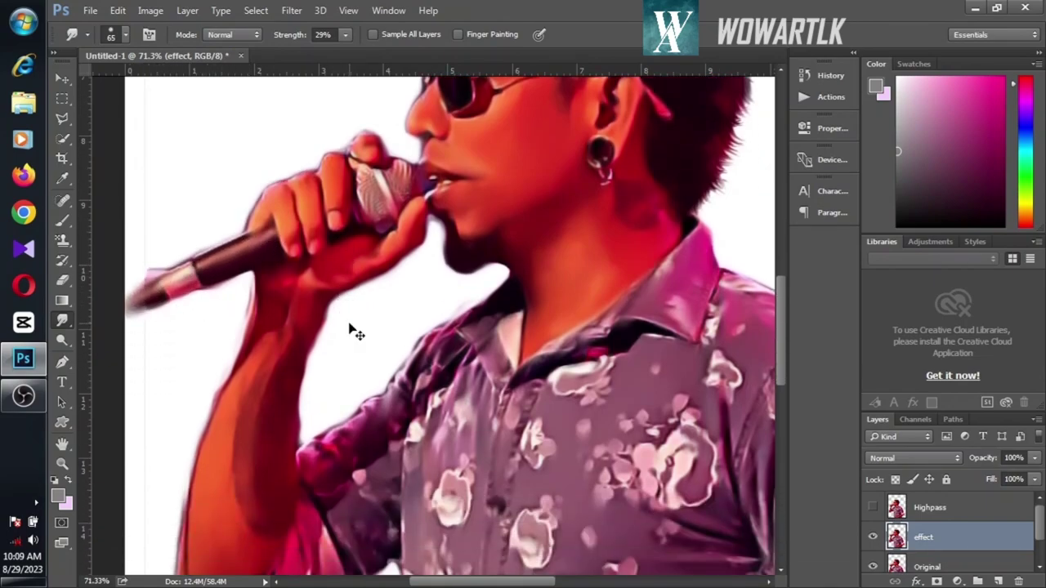
- Show the Highpass layer and apply the High Pass filter to it
key("ctrl+0")
left_click(873, 508)
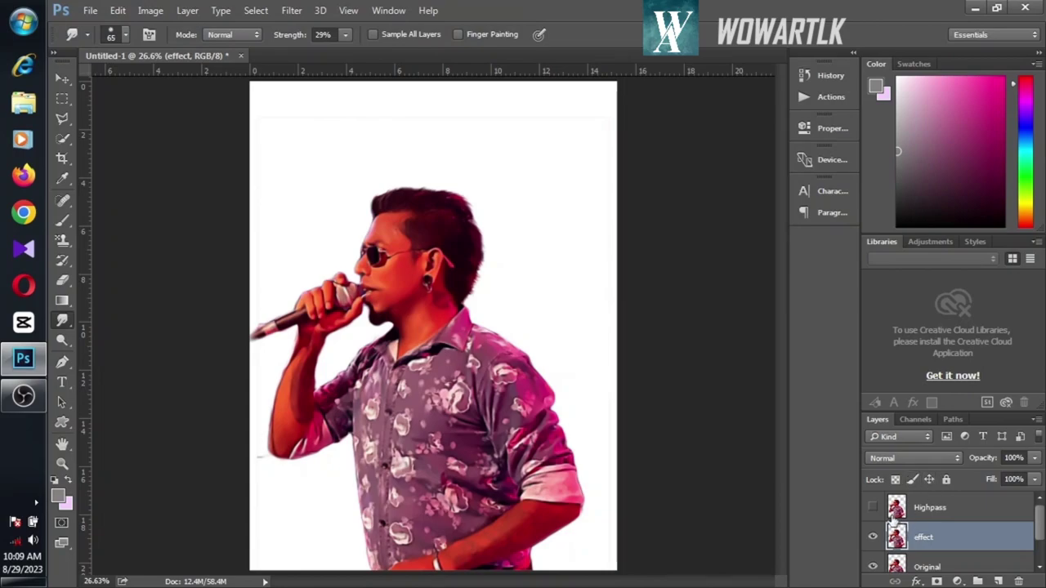
left_click(930, 507)
left_click(292, 9)
mouse_move(447, 302)
left_click(525, 325)
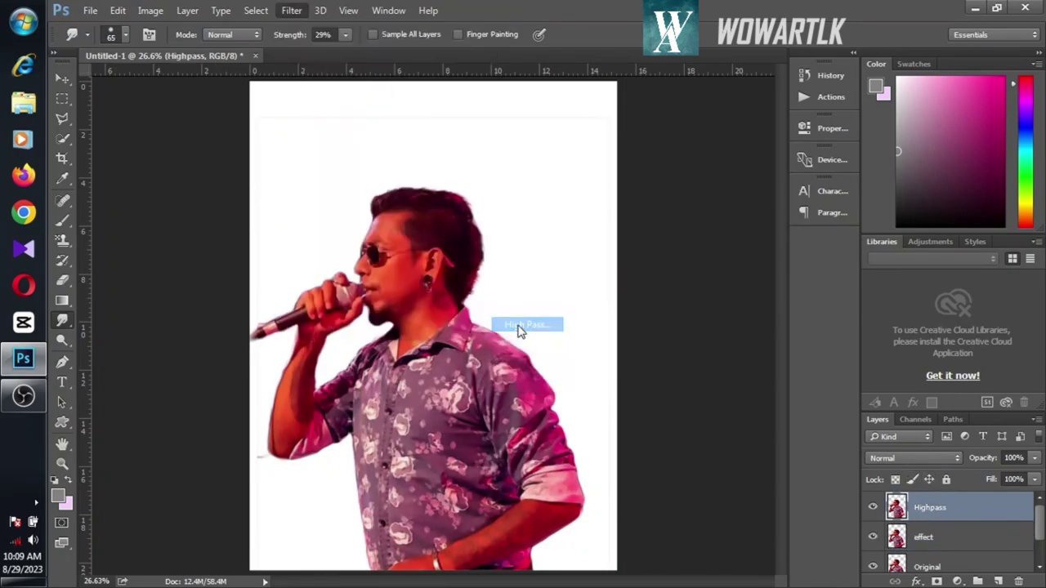
left_click_drag(700, 299, 706, 294)
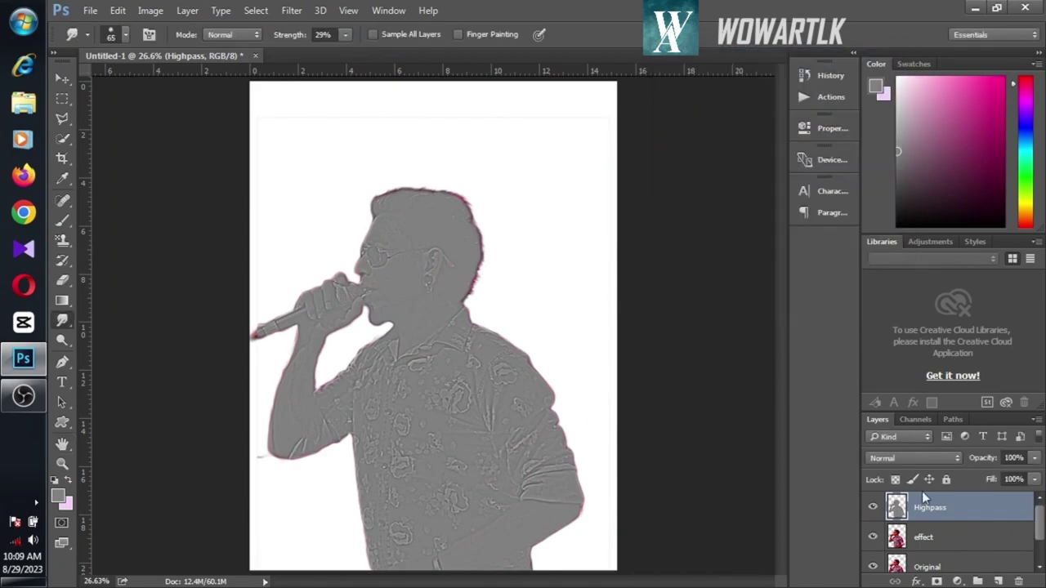
- Set the Highpass layer's blend mode to Vivid Light and stamp all visible layers into a new layer above it
left_click(911, 457)
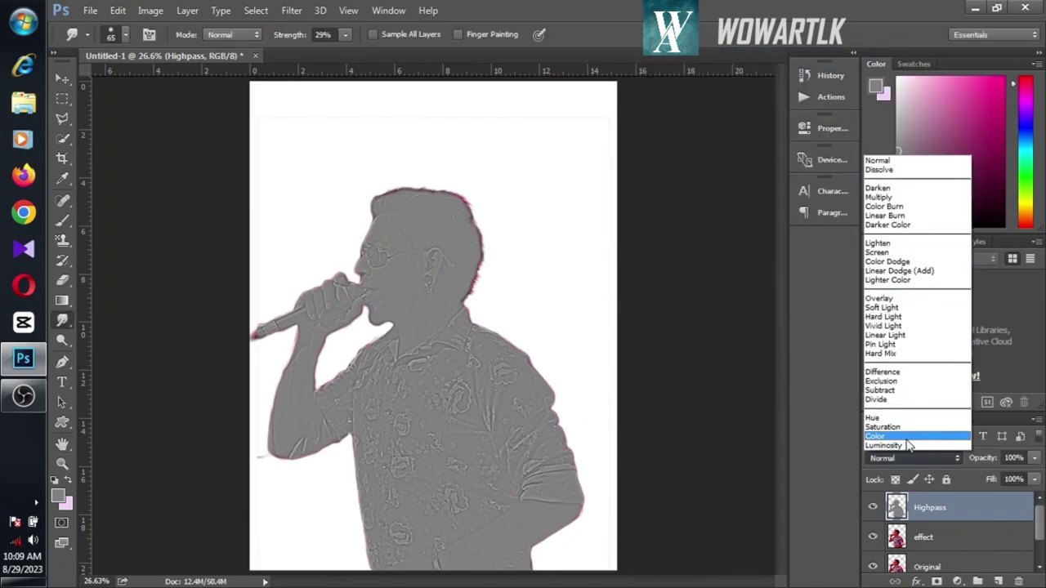
left_click(884, 325)
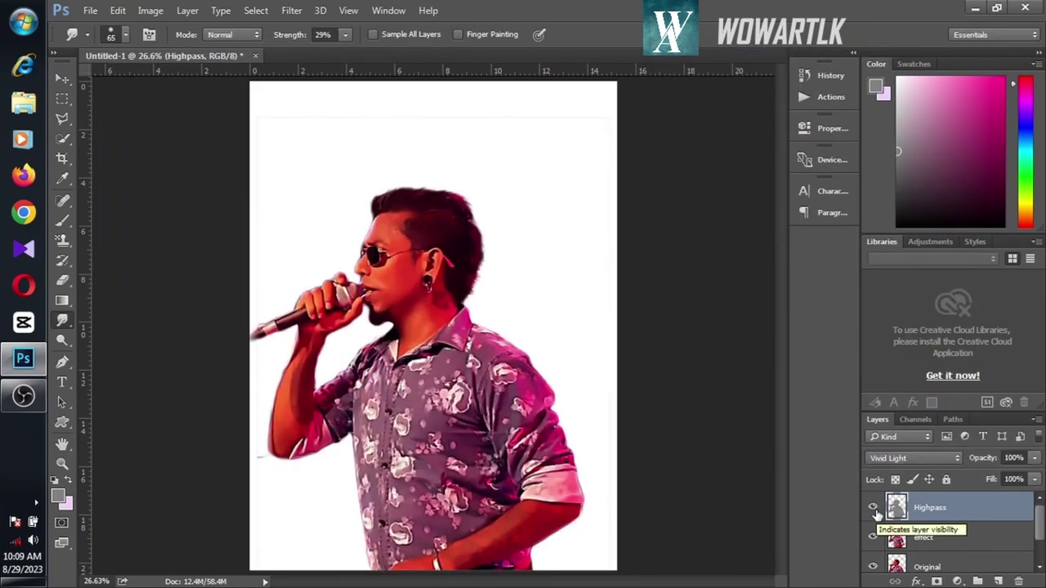
left_click(937, 536)
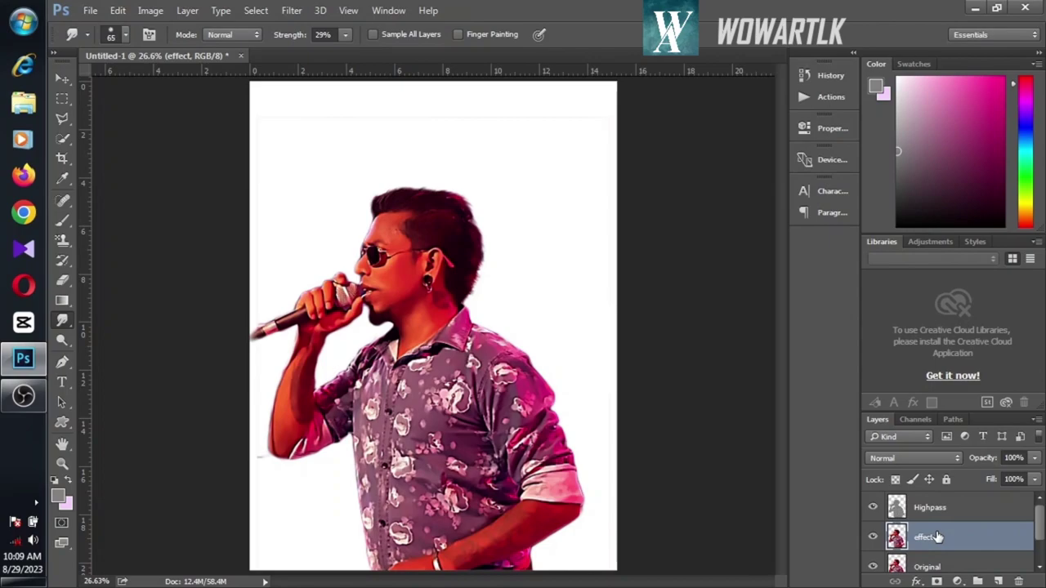
left_click(984, 515)
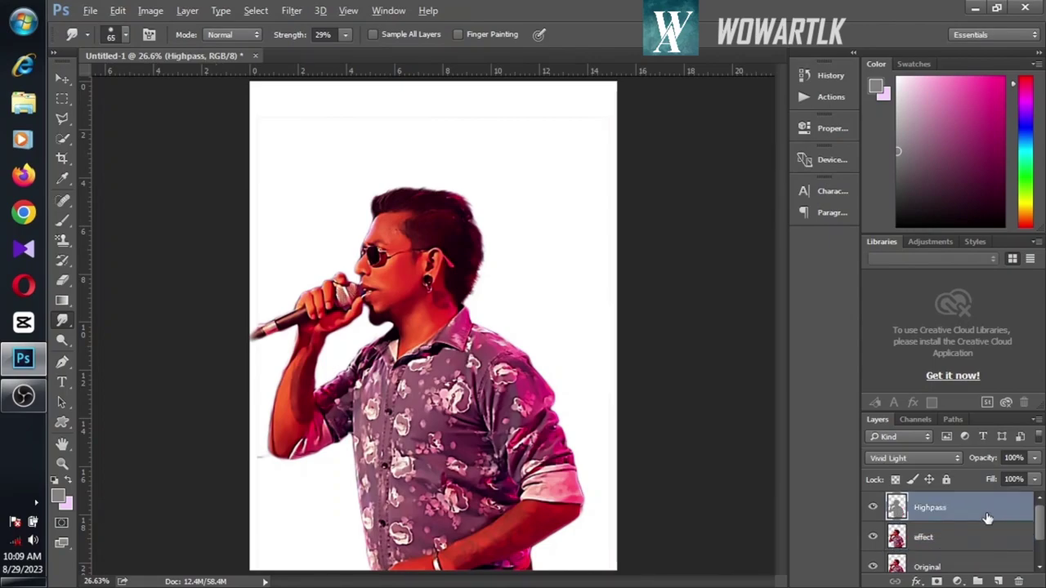
key("ctrl+alt+shift+e")
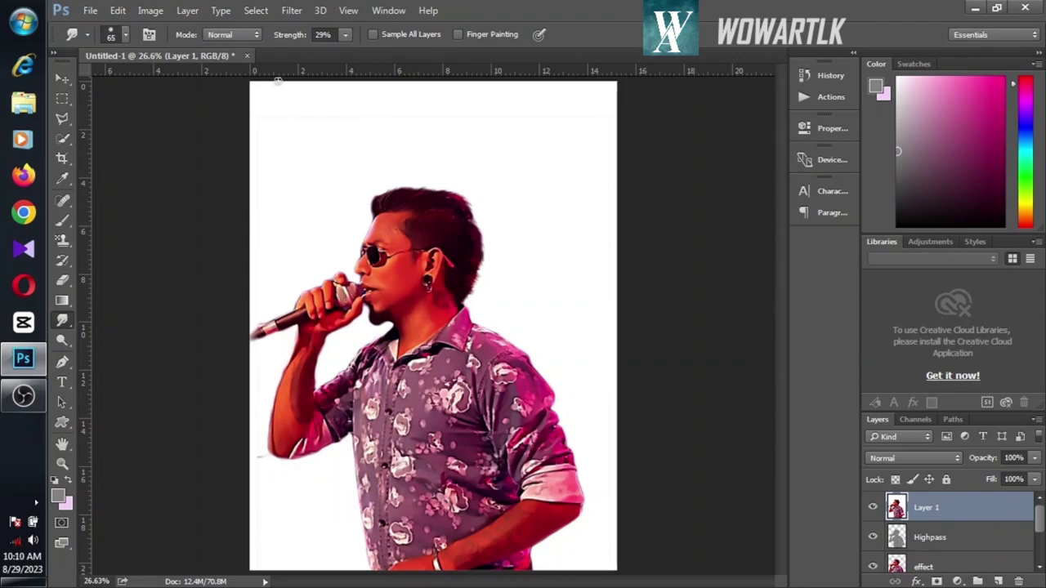
- Sharpen Layer 1 with Unsharp Mask at amount 128%, radius 7.1 pixels and threshold 0
left_click(292, 11)
mouse_move(474, 268)
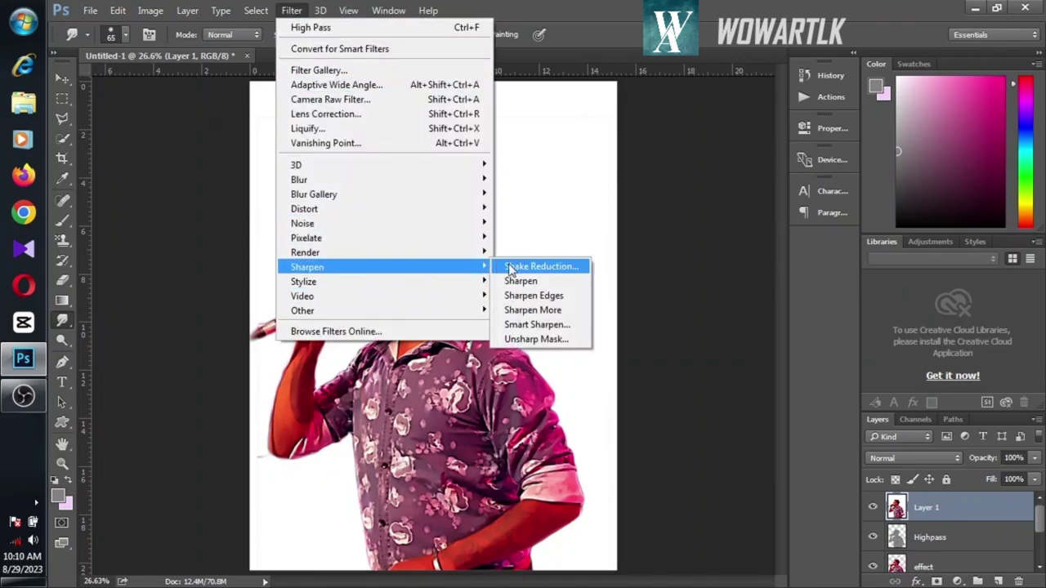
left_click(535, 338)
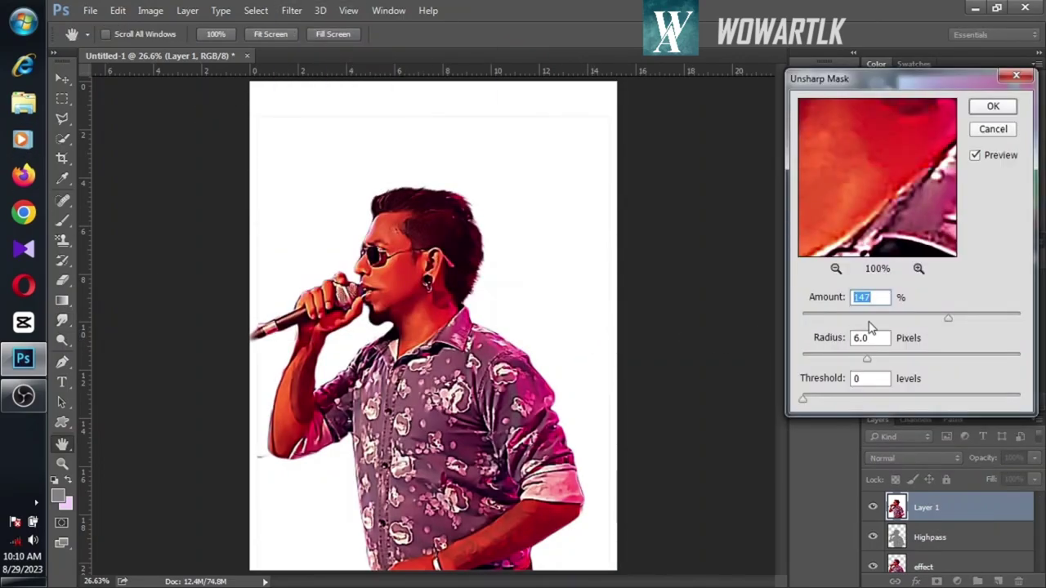
left_click_drag(944, 319, 926, 319)
left_click_drag(867, 358, 874, 362)
left_click_drag(803, 400, 805, 401)
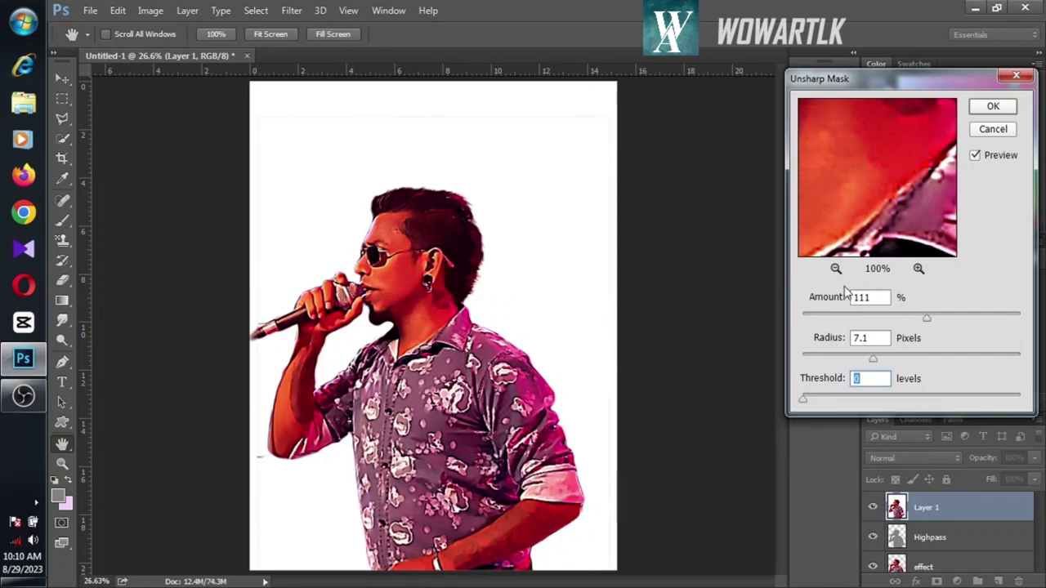
left_click(979, 108)
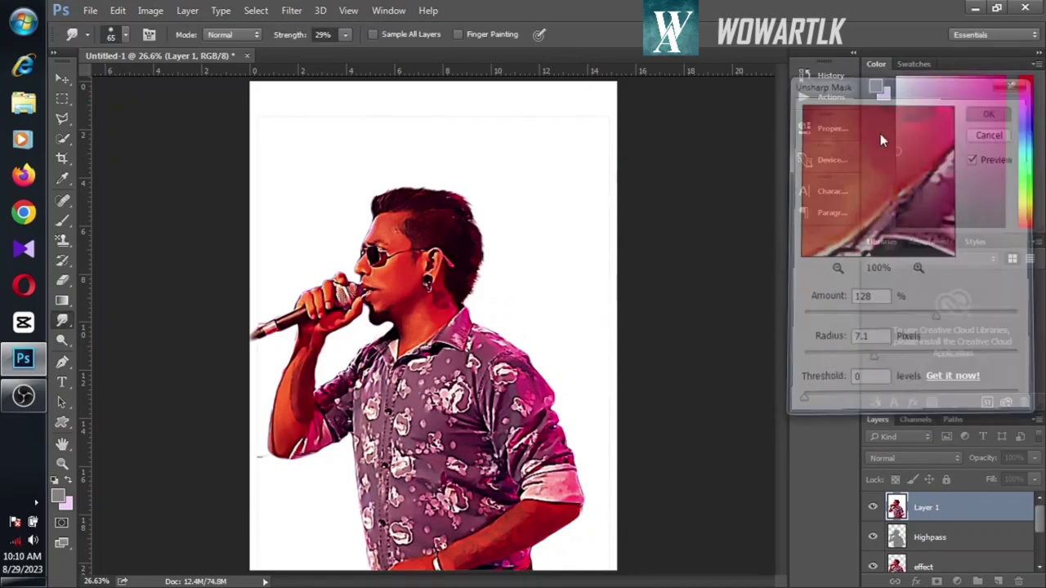
- Apply Smart Sharpen to Layer 1 with amount 100%, radius 0.2 px and Gaussian Blur removal
left_click(292, 10)
mouse_move(357, 270)
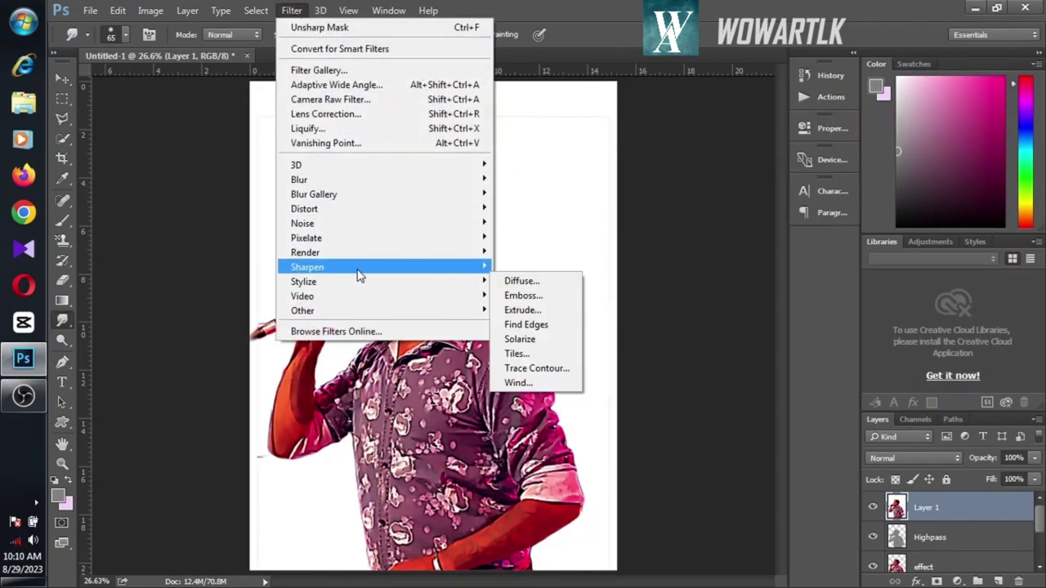
left_click(556, 311)
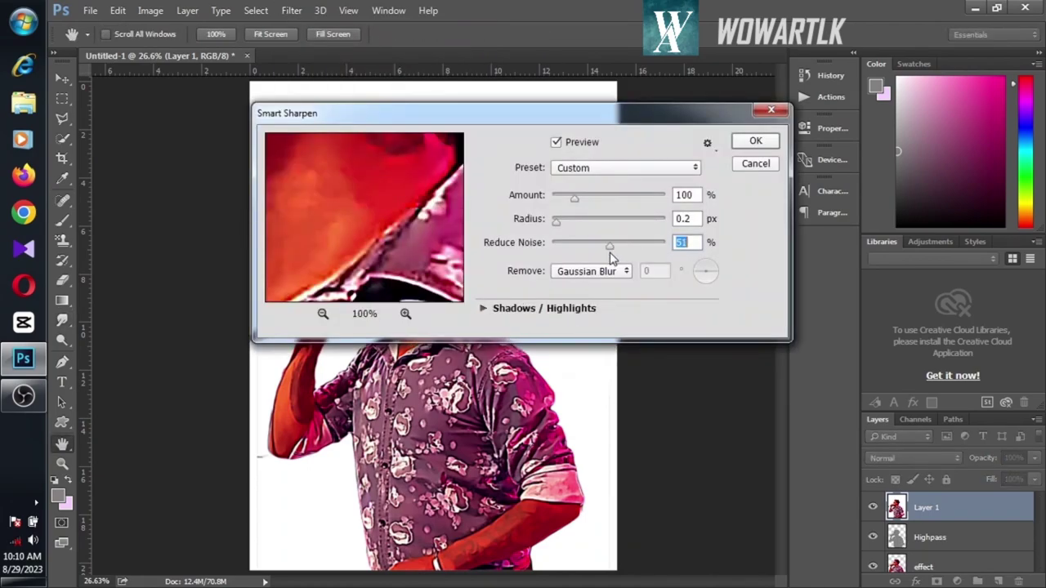
left_click(752, 142)
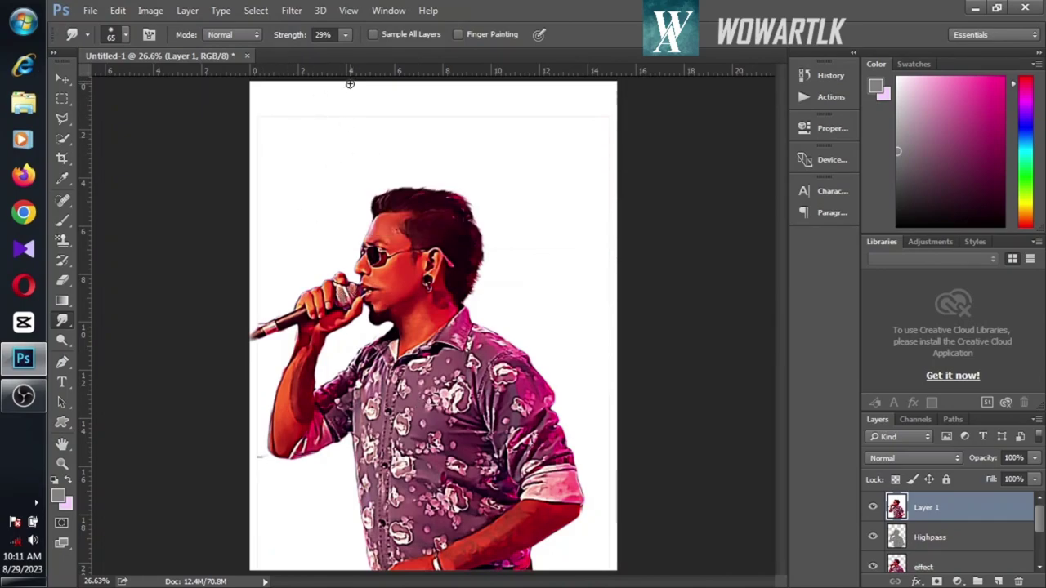
- Apply a Surface Blur to Layer 1 with a radius of 40 pixels and a very low threshold
left_click(292, 10)
mouse_move(343, 179)
left_click(531, 325)
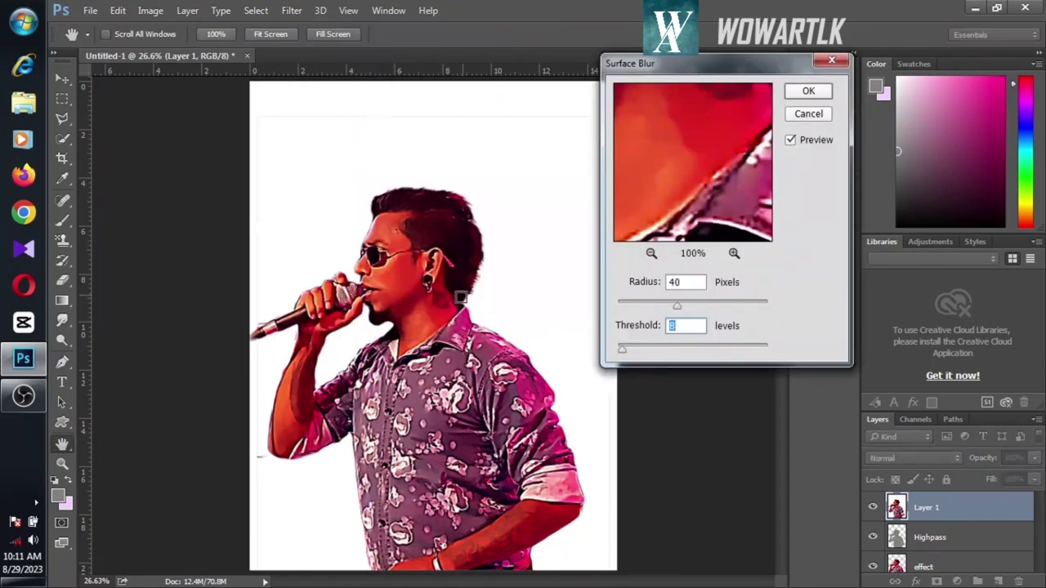
left_click_drag(694, 305, 677, 303)
left_click_drag(622, 349, 619, 354)
left_click(799, 91)
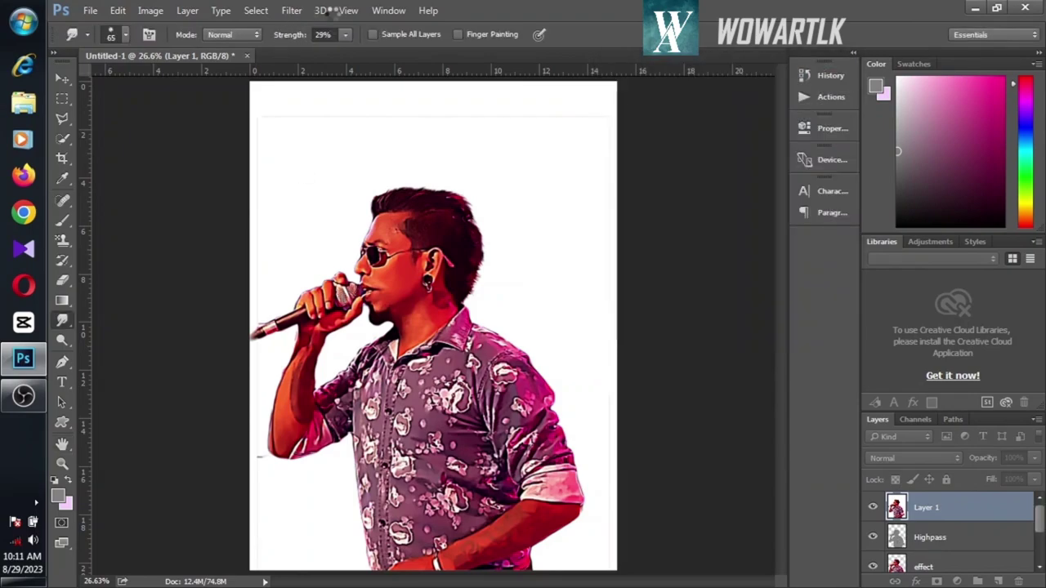
- Apply Reduce Noise with strength 10, preserve details 1%, reduce color noise 4%, sharpen details 8% and JPEG artifact removal
left_click(291, 11)
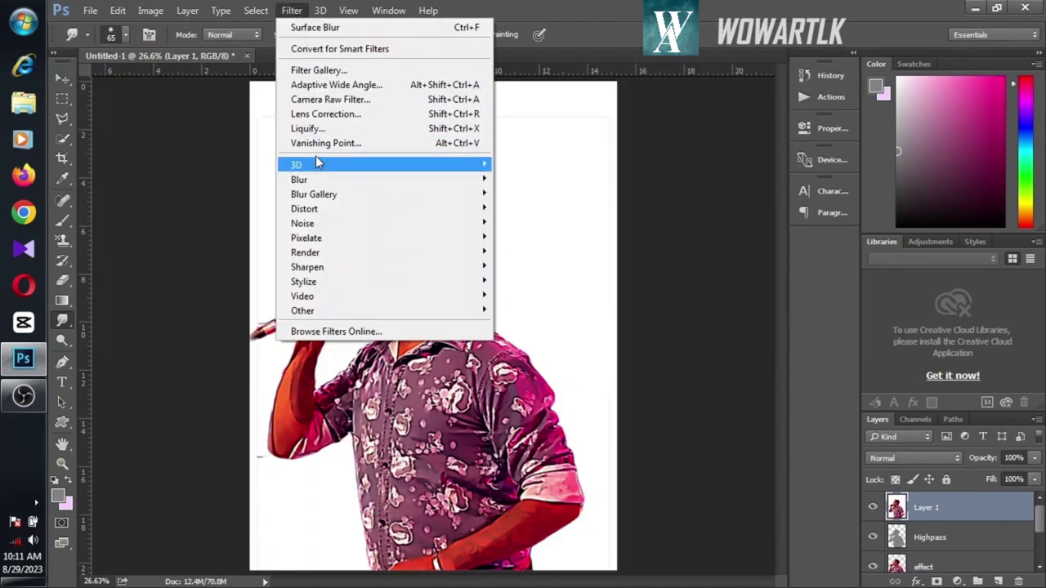
mouse_move(384, 223)
left_click(531, 282)
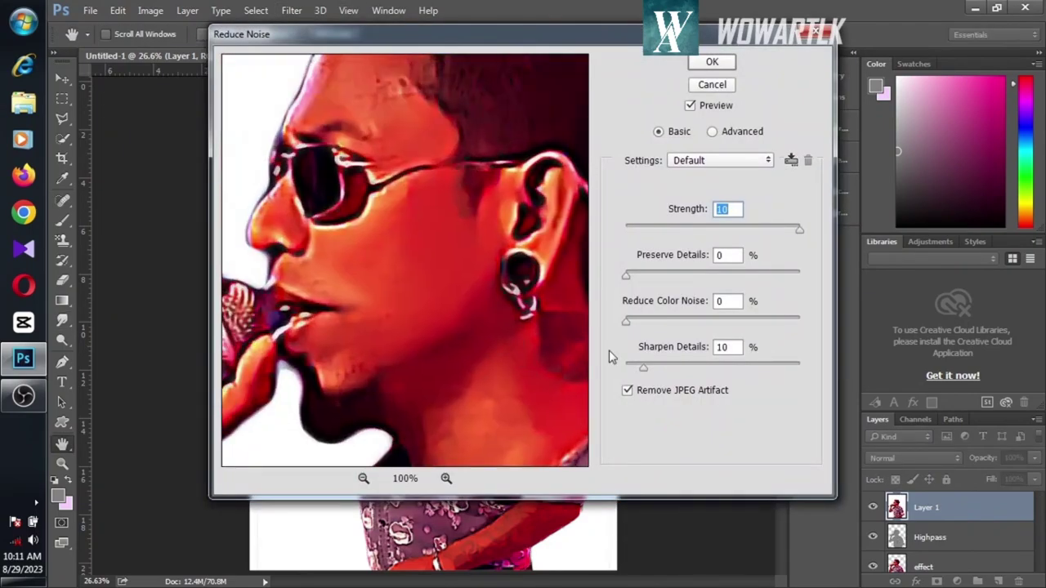
left_click_drag(626, 276, 628, 277)
left_click_drag(643, 368, 651, 372)
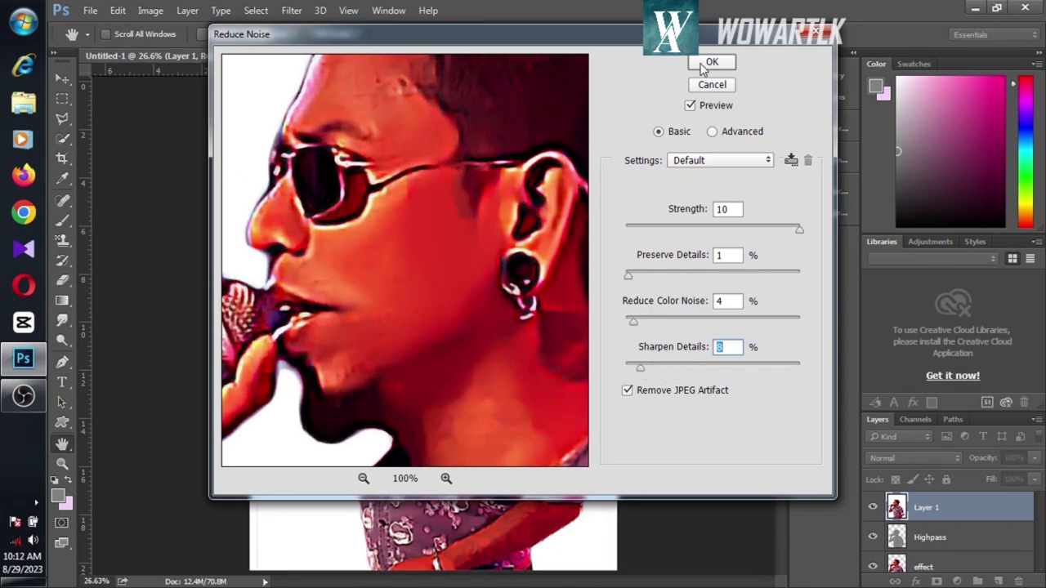
left_click(716, 65)
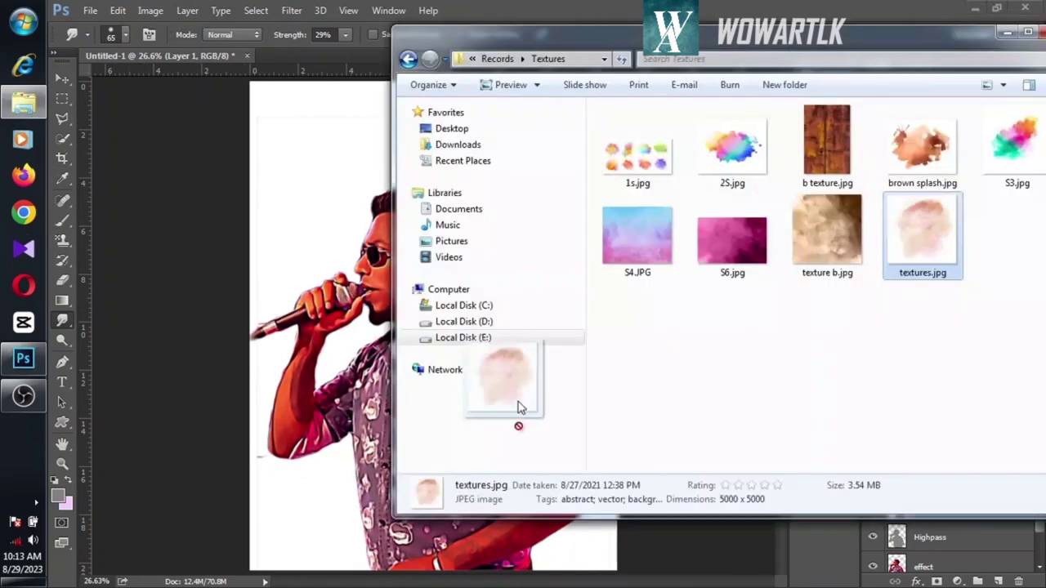
- Place the textures watercolor image above Layer 1 and scale it to about 49.4% so it spans the canvas width
left_click_drag(509, 397, 435, 353)
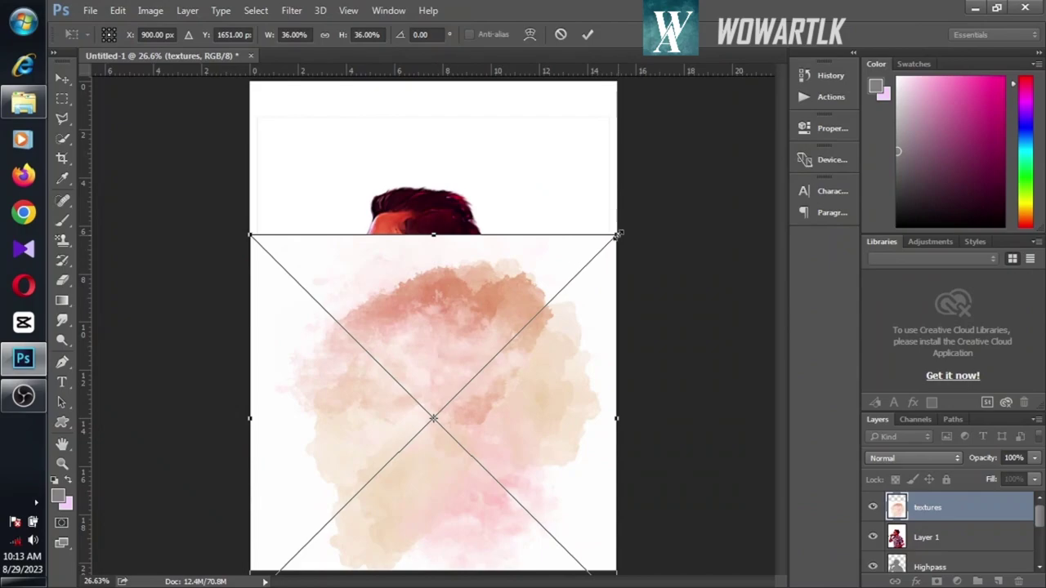
left_click_drag(617, 235, 670, 183)
left_click_drag(250, 183, 166, 98)
mouse_move(371, 262)
left_mouse_down()
mouse_move(385, 280)
mouse_move(373, 279)
left_mouse_up()
key("Return")
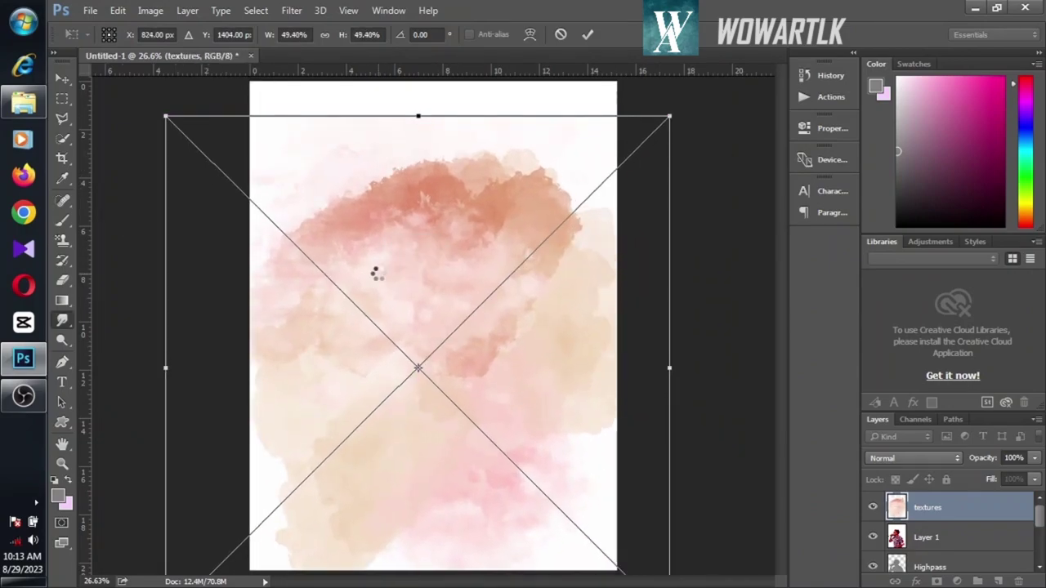
key("Return")
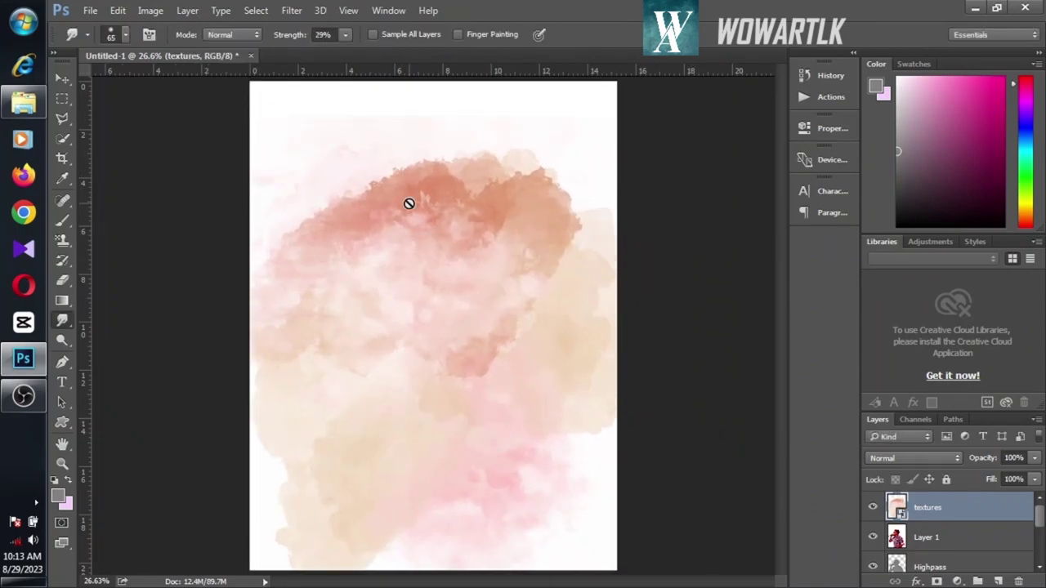
- Add a layer mask to the textures layer, brush it at 1100 px to uncover the singer, and undo the last stroke
left_click(936, 581, "alt")
right_click(62, 221)
left_click(115, 219)
key("bracketright")
key("bracketright")
key("bracketright")
key("bracketright")
key("bracketright")
key("bracketright")
key("bracketright")
key("bracketright")
key("bracketright")
key("bracketright")
mouse_move(245, 242)
left_mouse_down()
mouse_move(390, 181)
mouse_move(549, 213)
mouse_move(600, 351)
mouse_move(434, 94)
mouse_move(344, 477)
mouse_move(320, 495)
mouse_move(603, 350)
mouse_move(595, 532)
mouse_move(425, 564)
mouse_move(112, 481)
mouse_move(518, 415)
mouse_move(448, 519)
mouse_move(584, 280)
mouse_move(149, 455)
left_mouse_up()
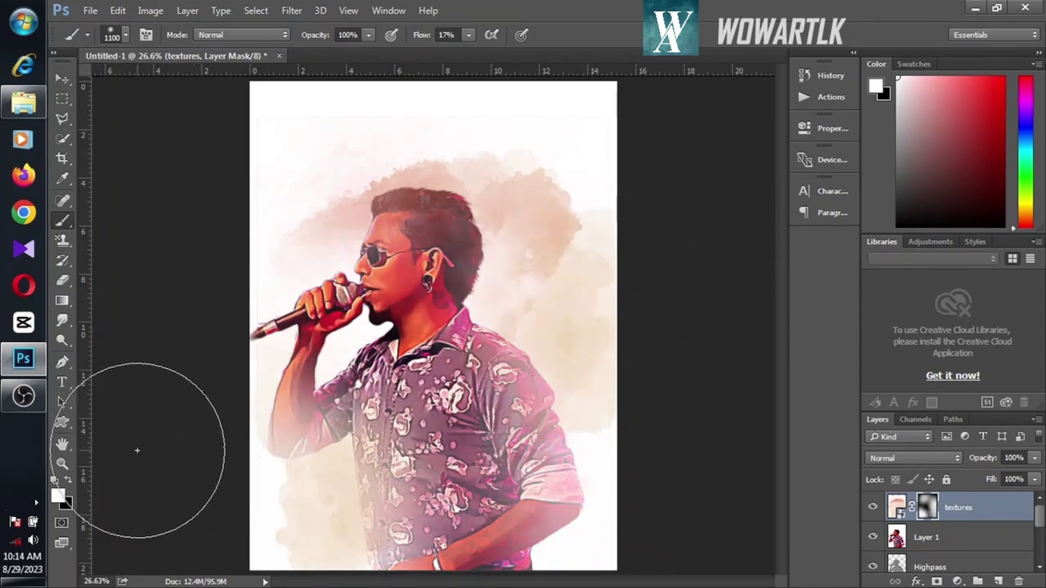
key("ctrl+z")
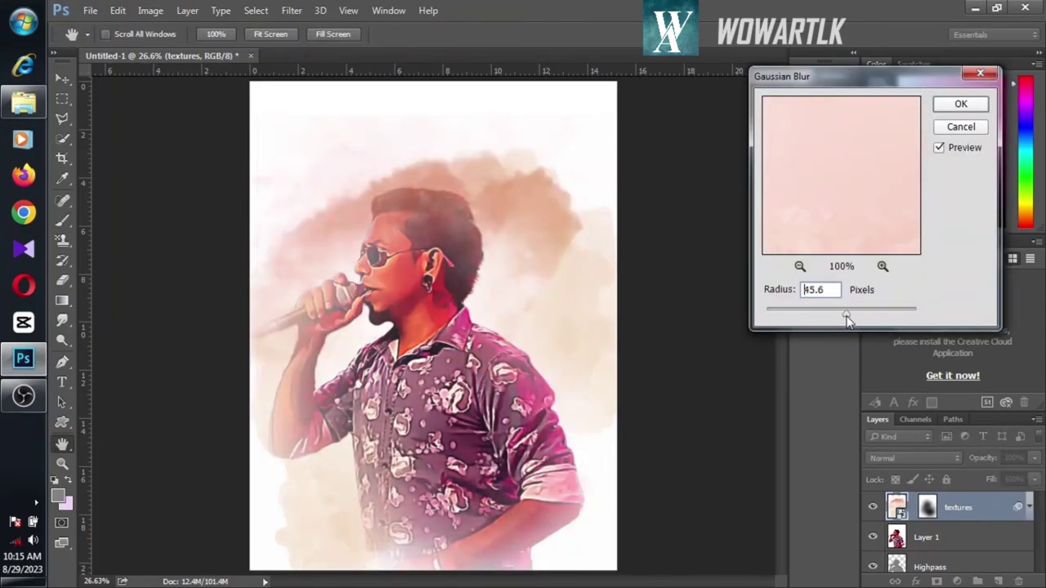
- Apply a Gaussian Blur of 8.8 pixels to the textures layer and enlarge the texture toward the canvas's upper edge
left_click_drag(845, 320, 825, 317)
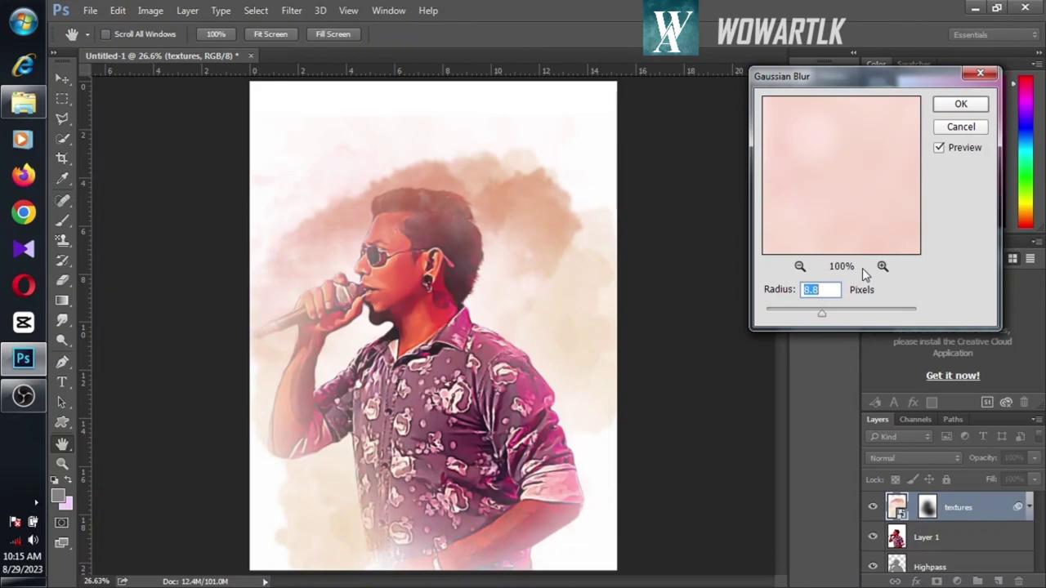
key("Return")
key("ctrl+t")
key("Return")
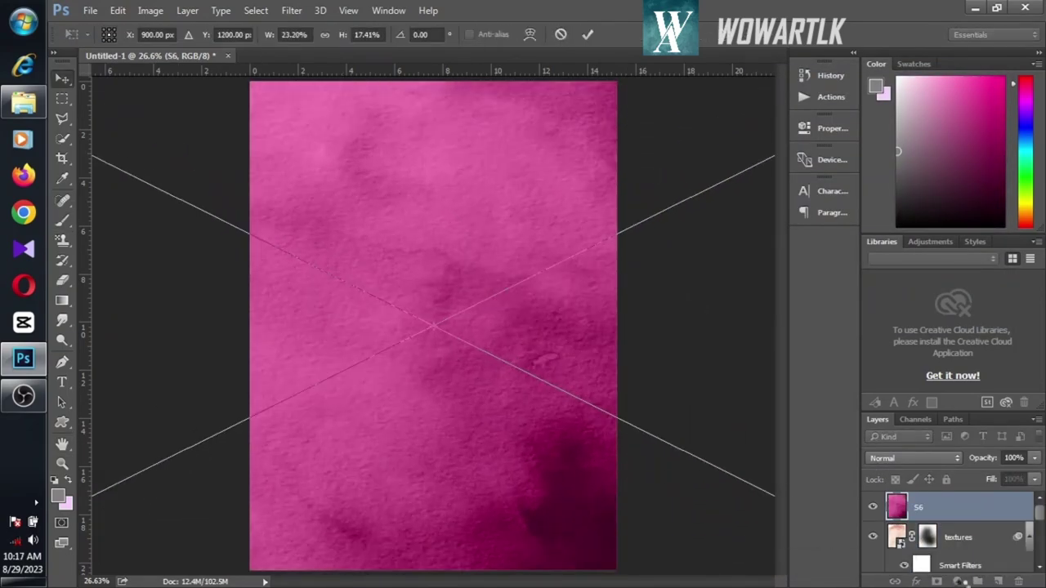
- Place the pink S6 texture over the whole canvas and apply a Gaussian Blur of about 14.1 pixels to it
key("Return")
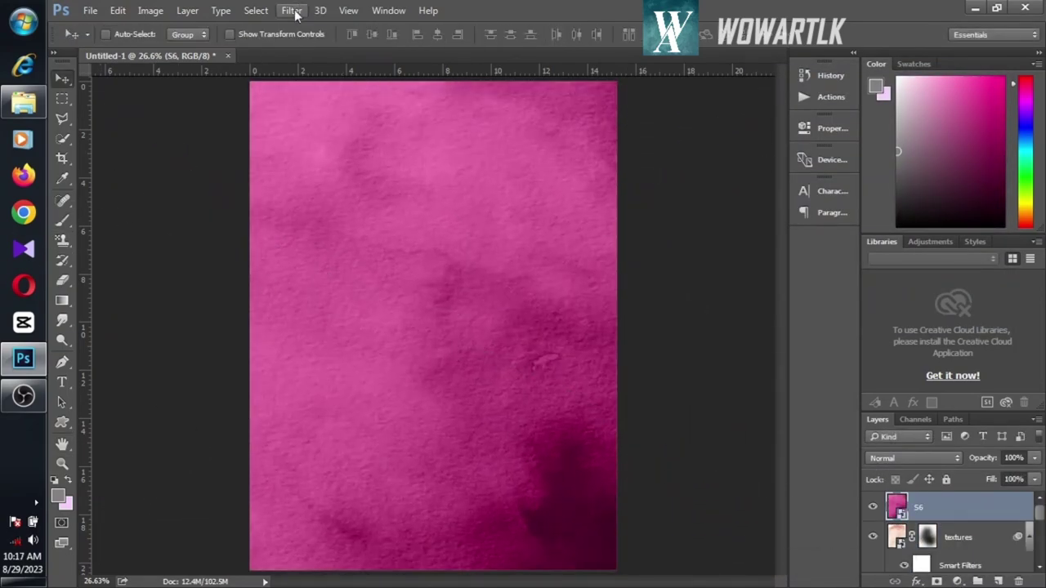
left_click(292, 10)
left_click(523, 237)
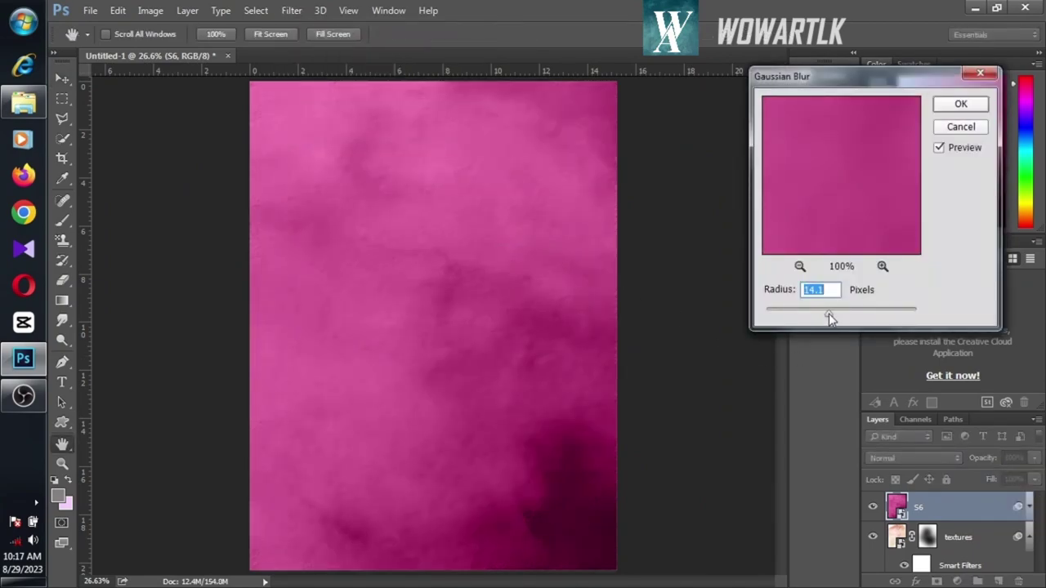
left_click(961, 103)
- Add a layer mask to S6 and paint out its center with the 1100 px brush at 10% flow to uncover the singer
left_click(956, 581)
left_click(62, 220)
mouse_move(444, 287)
left_mouse_down()
mouse_move(397, 427)
mouse_move(462, 444)
mouse_move(339, 316)
mouse_move(529, 493)
left_mouse_up()
- Move the textures layer above the S6 layer
left_click(934, 569)
scroll(939, 570, "up", 1)
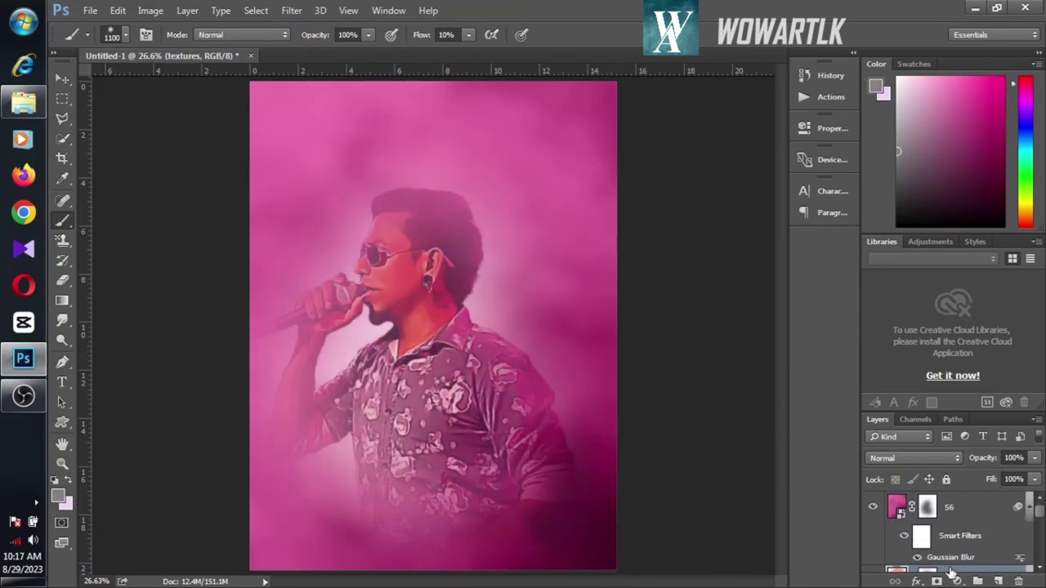
left_click_drag(950, 569, 956, 498)
- Paint black on the textures mask around the canvas edges to blend in the pink, and add a horizontal guide at the upper edge
left_click(927, 508)
key("d")
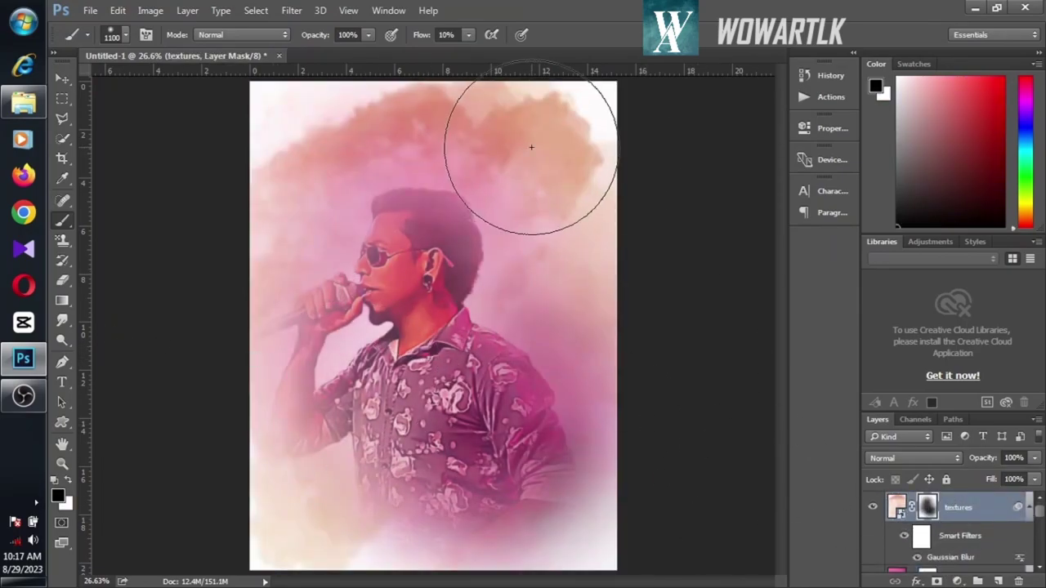
left_click(646, 155)
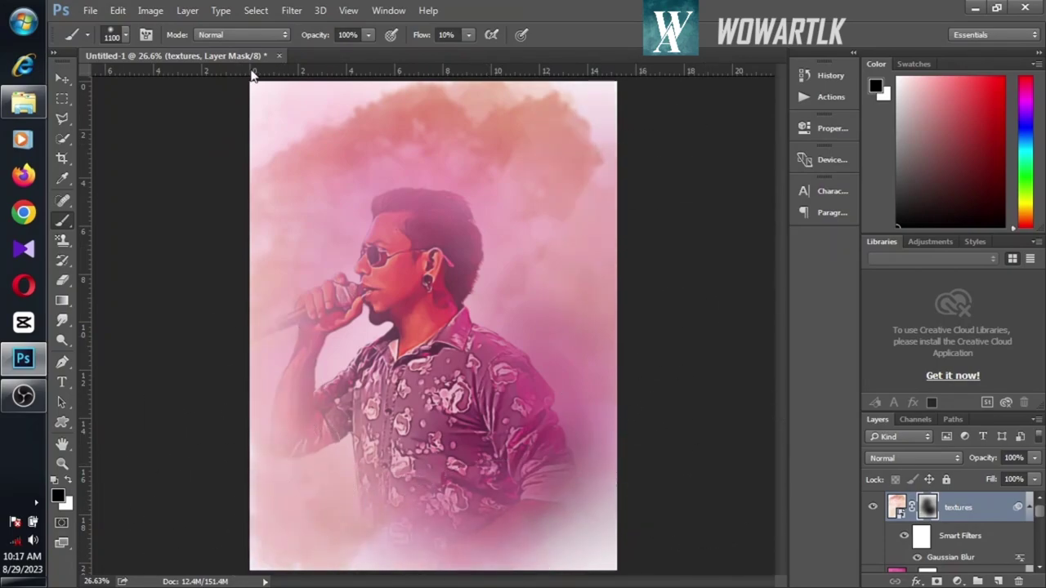
left_click_drag(260, 72, 260, 81)
left_click(612, 96)
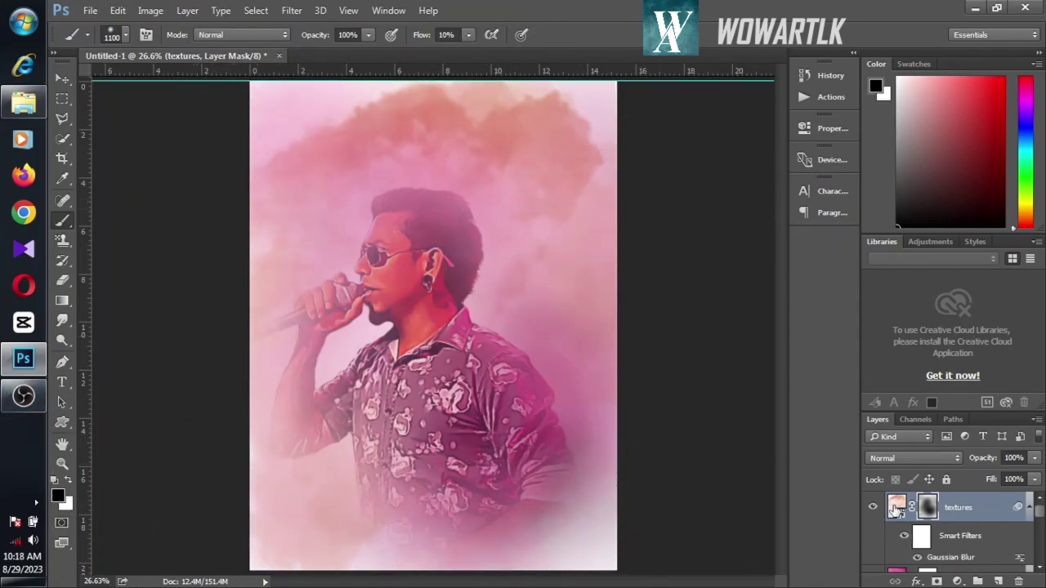
- Paint black on the S6 mask with a 700 px brush at 29% flow to bring out the singer's face and shirt
key("x")
key("bracketleft")
key("bracketleft")
key("bracketleft")
key("bracketleft")
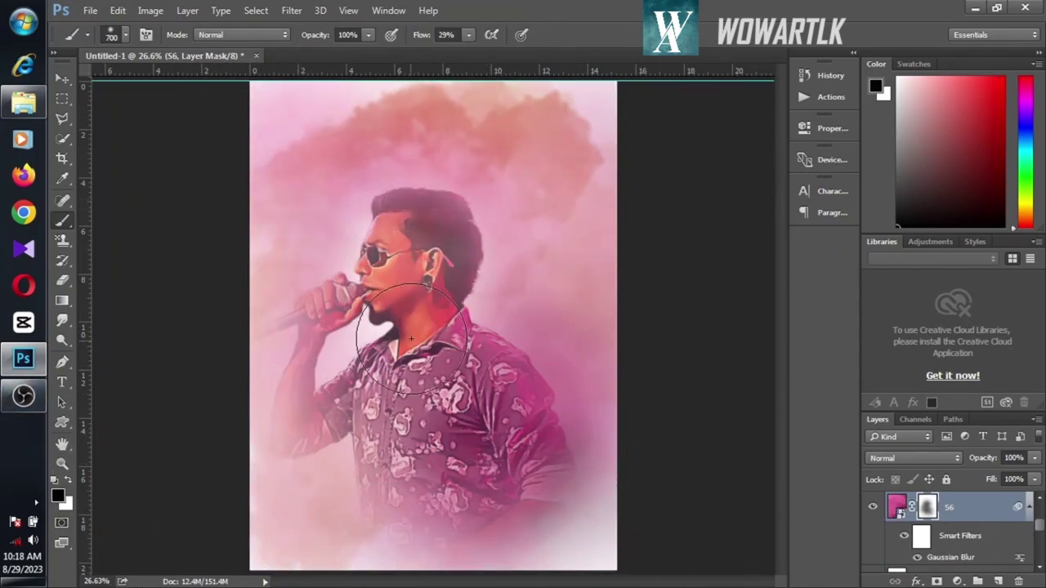
mouse_move(434, 477)
left_mouse_down()
mouse_move(243, 499)
mouse_move(531, 487)
mouse_move(433, 513)
left_mouse_up()
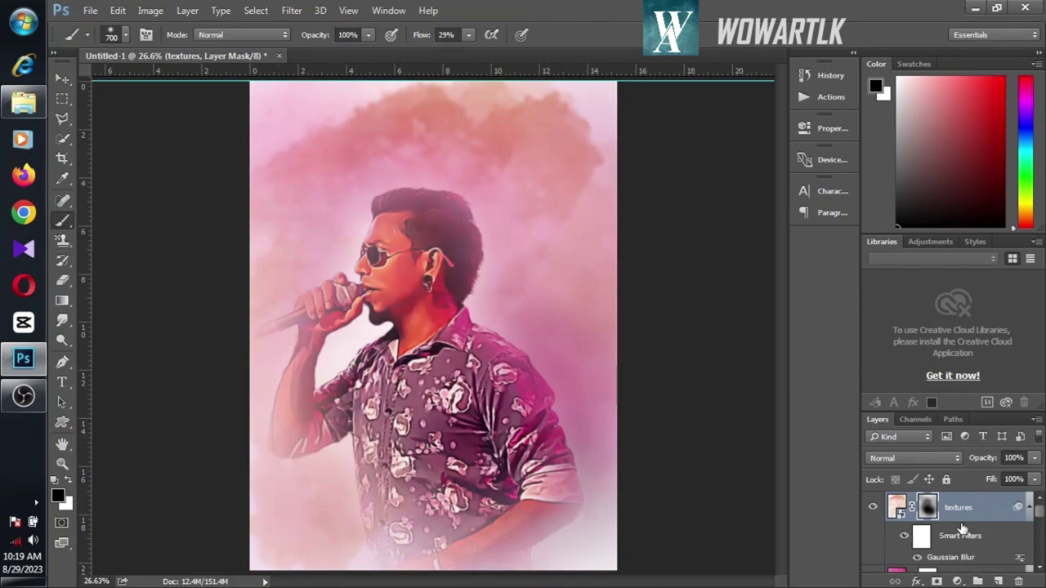
- Stamp all visible layers into a new layer on top and darken its midtones with Levels
key("ctrl+shift+alt+e")
left_click(164, 11)
left_click(352, 71)
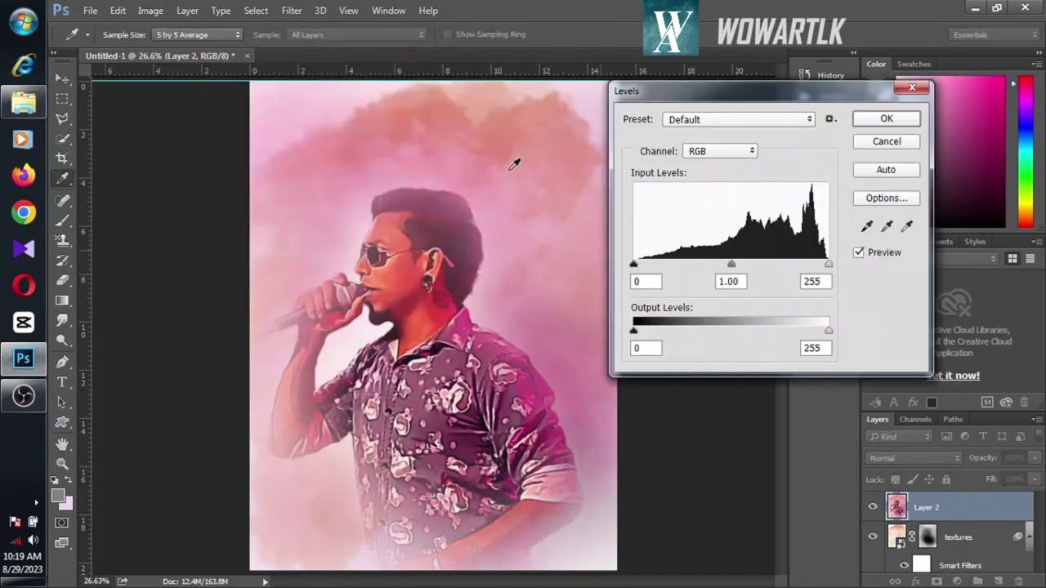
left_click_drag(737, 269, 746, 268)
left_click(887, 118)
- Add a Curves adjustment layer above Layer 2 and shape the curve to strengthen the contrast
left_click(151, 11)
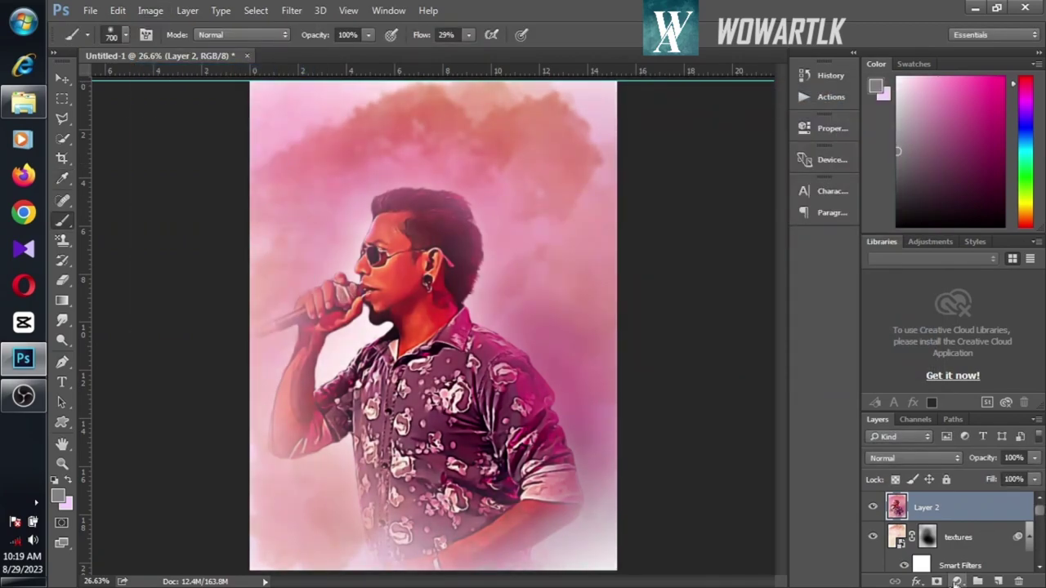
left_click(956, 581)
left_click(864, 341)
left_click(755, 182)
left_click(759, 117)
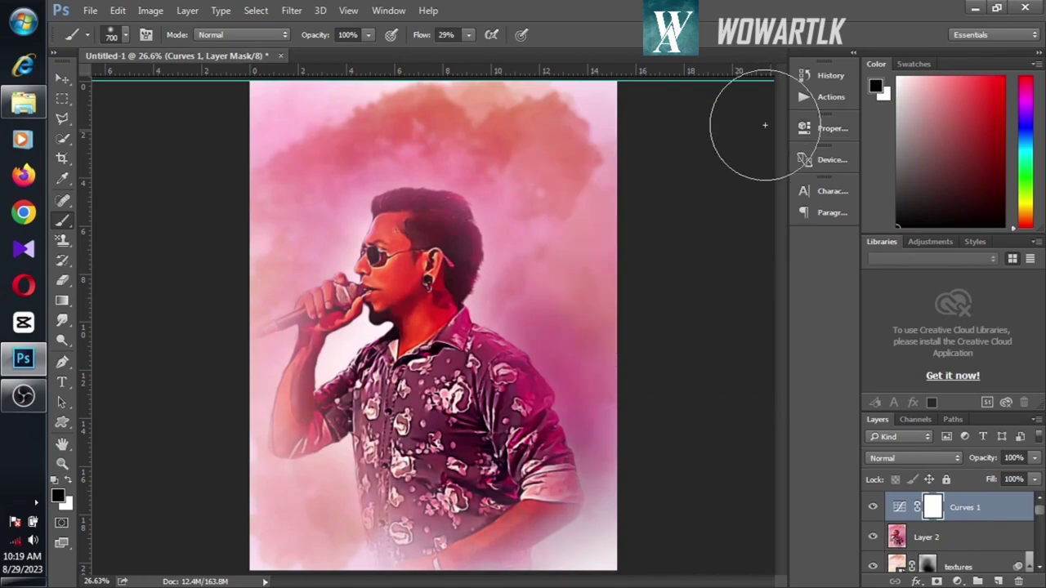
- Merge the Curves 1 adjustment layer with Layer 2
left_click(899, 535)
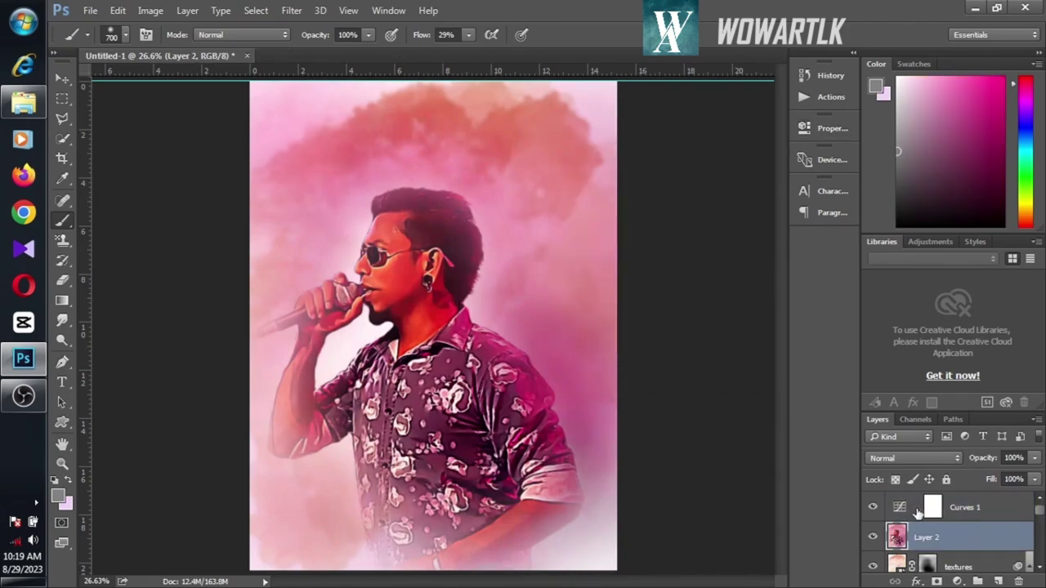
left_click(948, 507, "shift")
right_click(948, 507)
left_click(756, 465)
- In the Camera Raw Filter, adjust the basic sliders and set the hue of Oranges to +11, Yellows to -18 and Magentas to +2
left_click(292, 10)
left_click(328, 99)
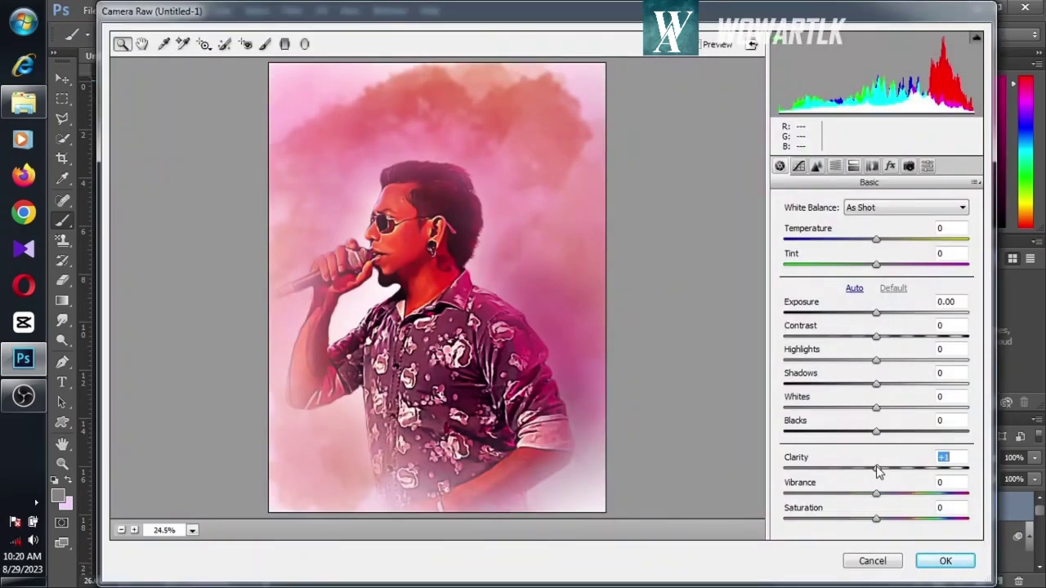
left_click_drag(876, 467, 888, 525)
left_click(834, 166)
left_click_drag(876, 300, 889, 302)
left_click_drag(876, 453, 878, 455)
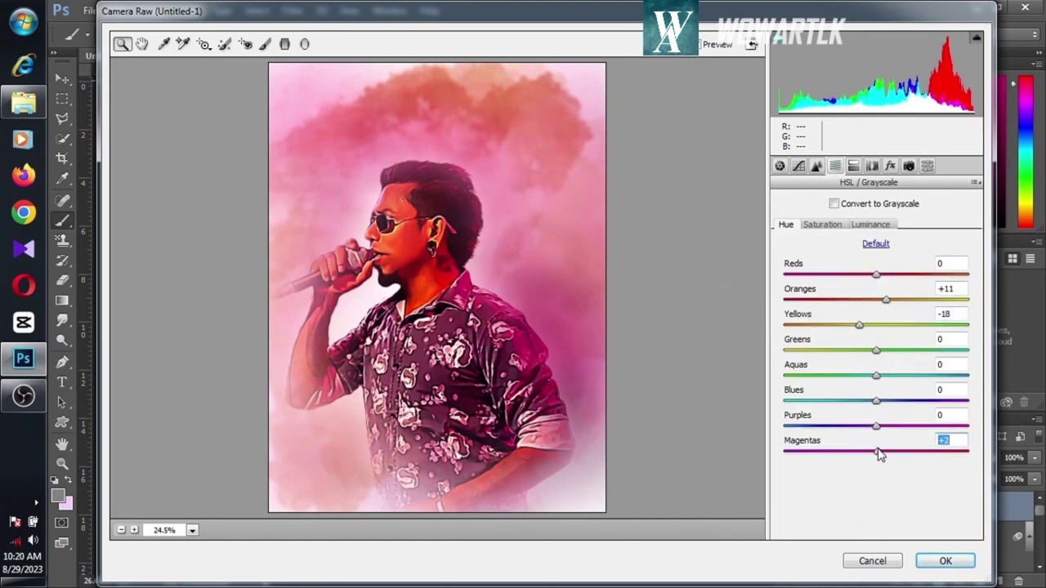
- Set the Camera Raw saturation of Yellows to +48 and Magentas to +18
left_click(822, 224)
left_click_drag(875, 275, 912, 334)
left_click_drag(875, 454, 894, 455)
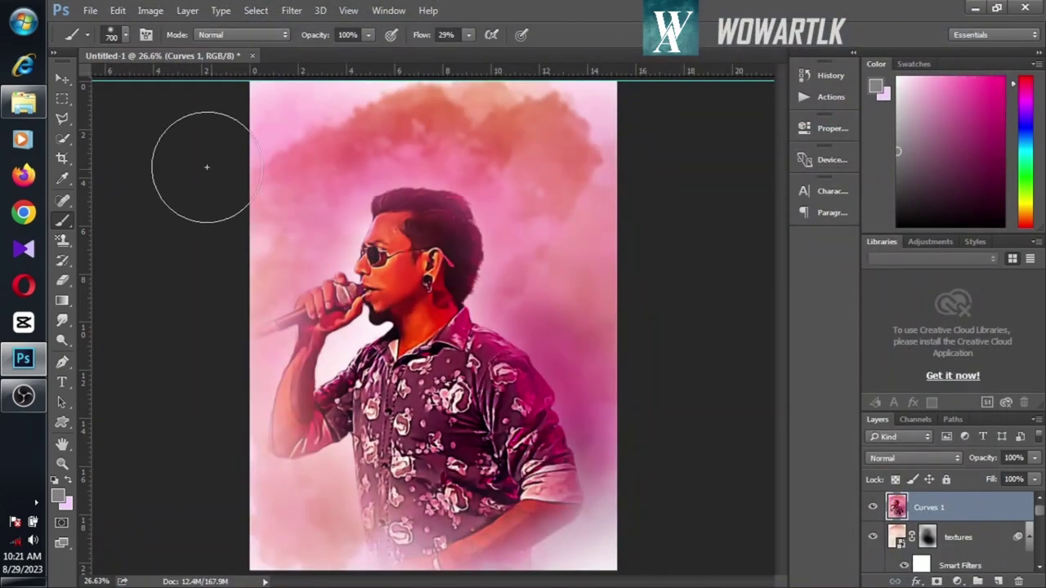
- Add a Color Lookup adjustment layer and choose the Crisp_Warm.look 3DLUT file
left_click(956, 580)
left_click(933, 484)
left_click(702, 164)
left_click(672, 220)
key("Down")
key("Down")
key("Down")
key("Down")
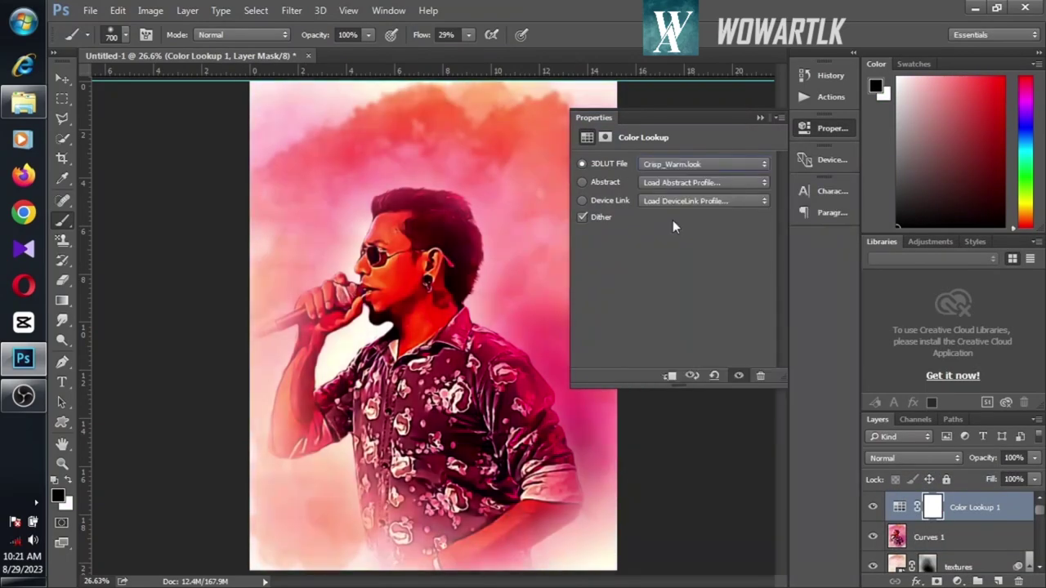
- Switch the Color Lookup 1 adjustment to a 3DLUT file further down the list that gives a muted green background
key("Down")
key("Down")
key("Down")
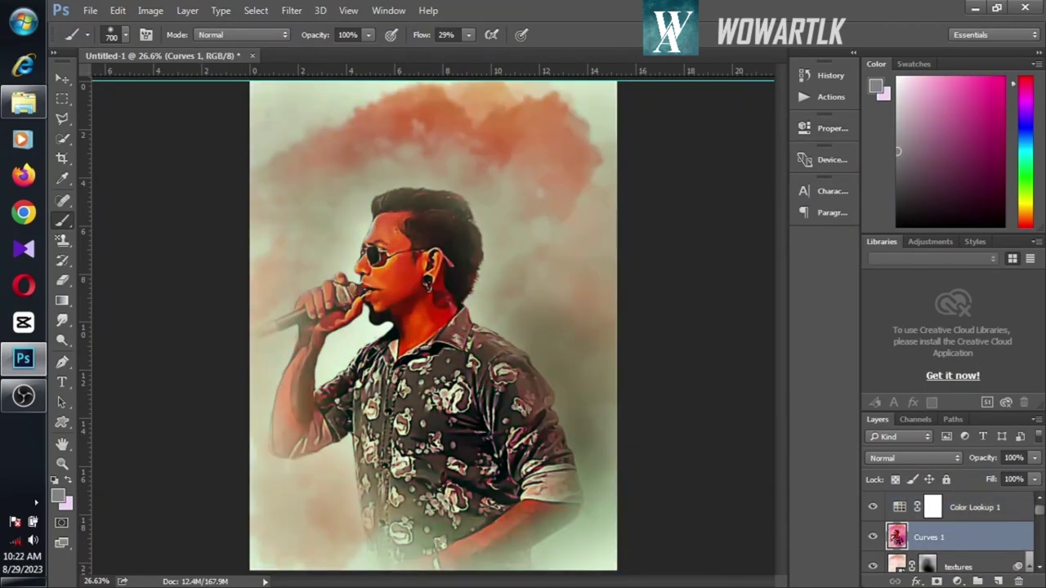
- Add the singer's first name as Edwardian Script ITC text above Curves 1, scale it to about 340% and place it in the canvas's upper-left corner
left_click(64, 383)
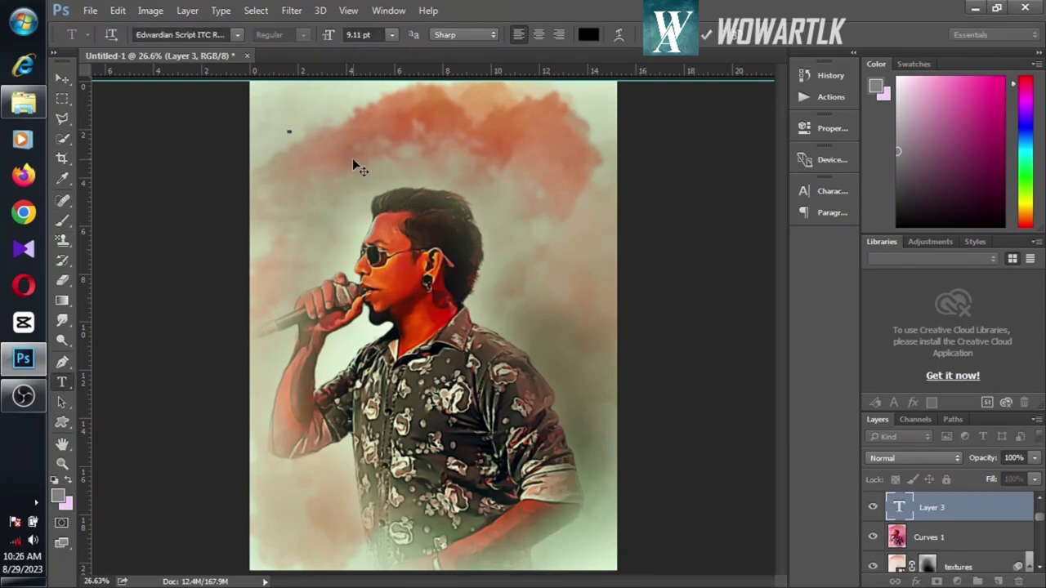
type("WOWARTLKan")
key("ctrl+t")
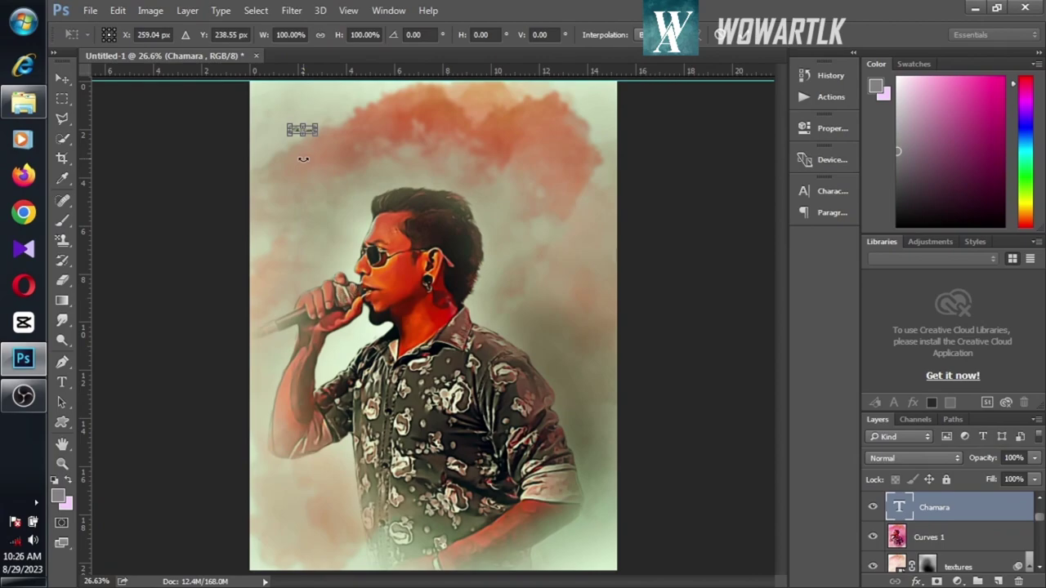
left_click_drag(318, 135, 347, 144)
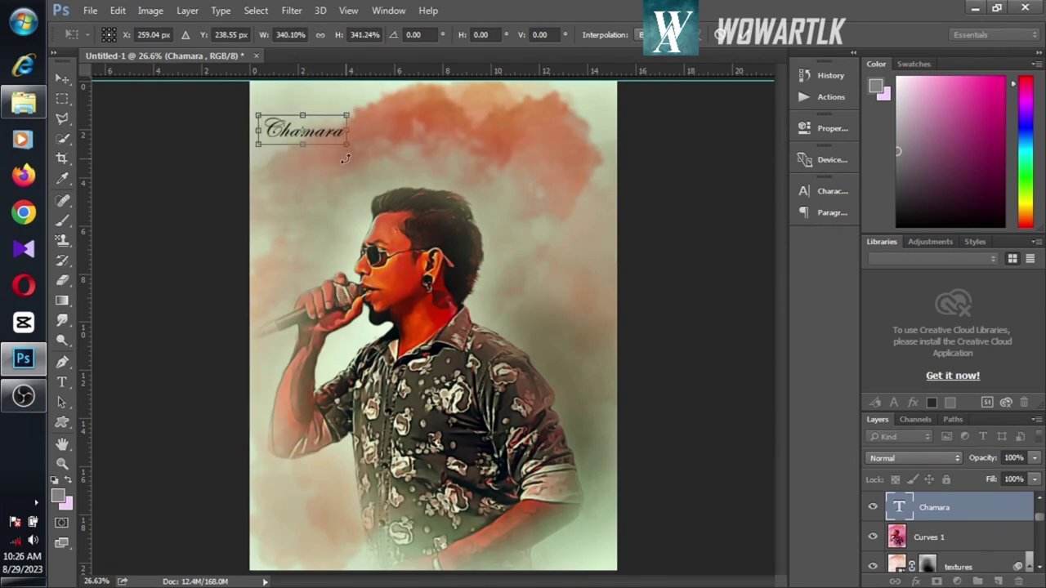
left_click_drag(271, 133, 459, 139)
key("Return")
- Replace the text of the duplicated name layer with the singer's surname, offset below the first name
left_click(61, 382)
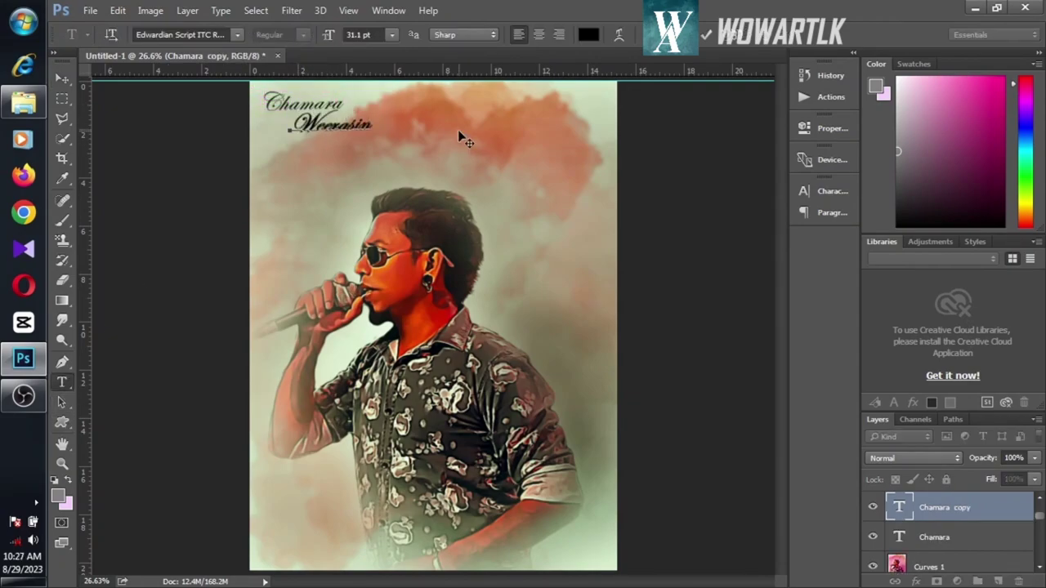
key("ctrl+Return")
key("v")
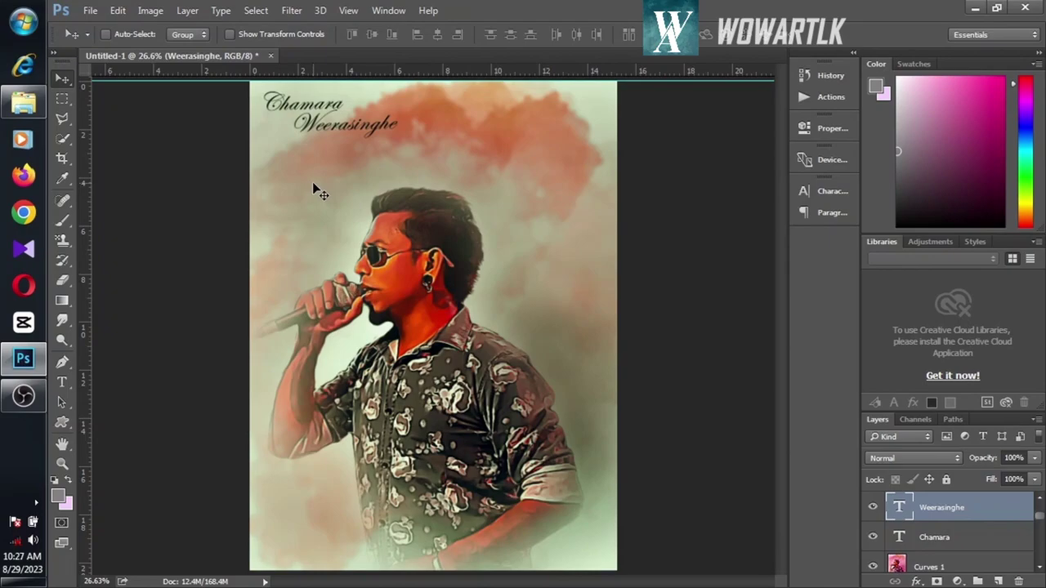